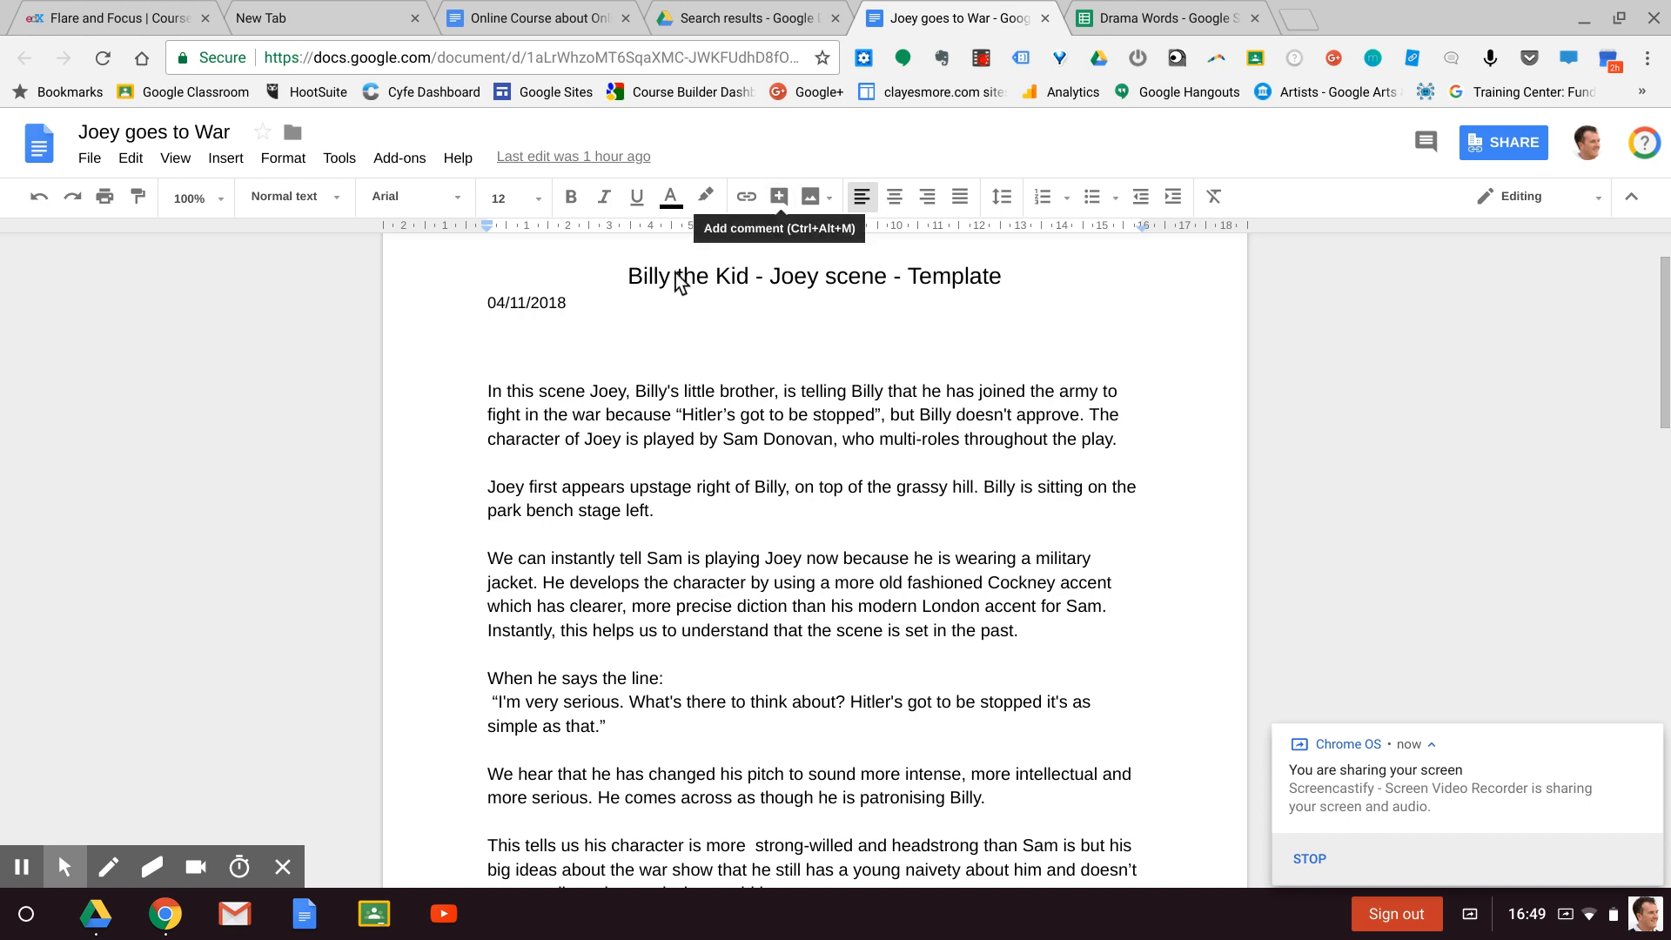
- Search the available document add-ons for "writers highlighter" and close the add-on store
{"action": "left_click", "coordinate": [409, 162]}
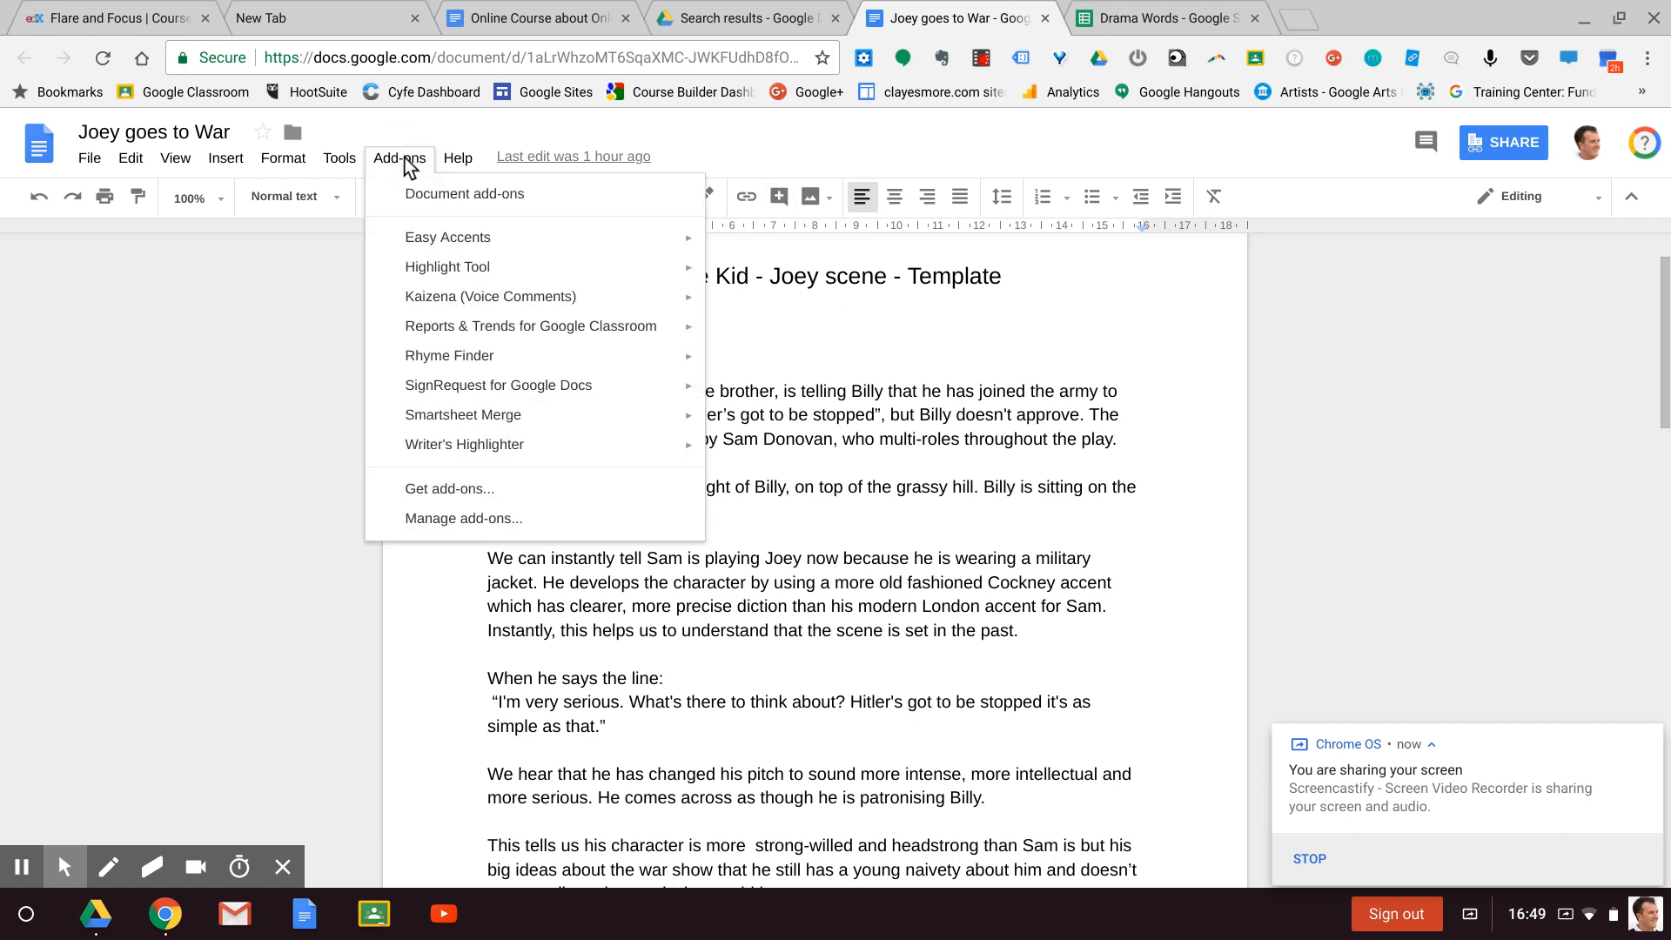
{"action": "left_click", "coordinate": [463, 488]}
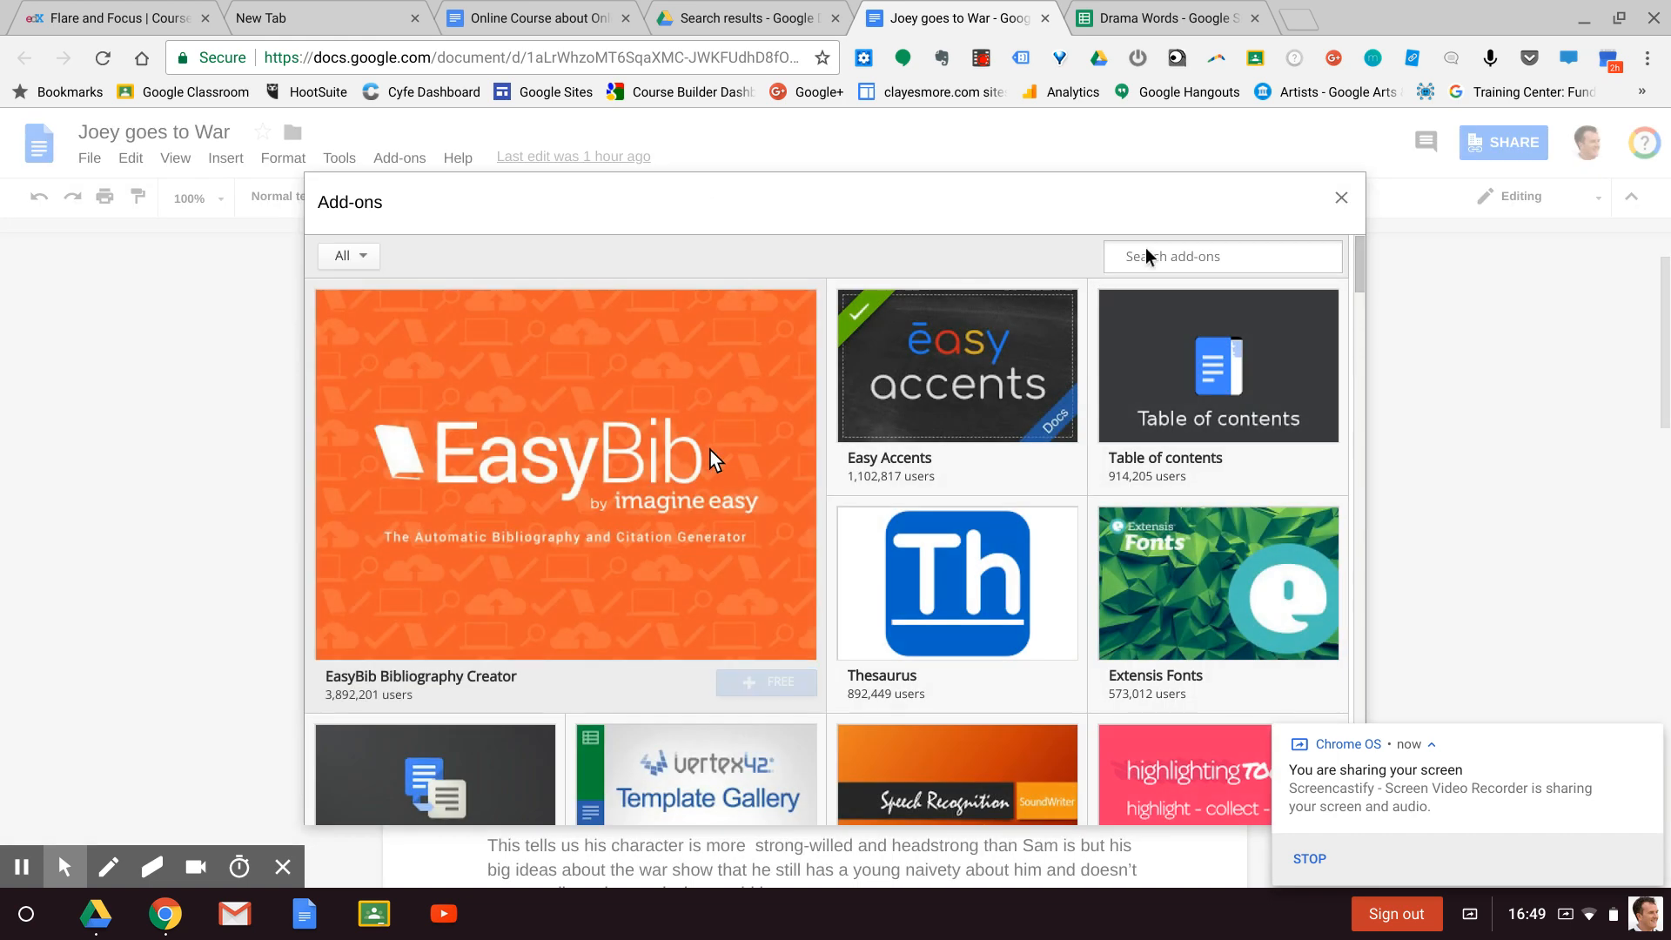
{"action": "left_click", "coordinate": [1150, 253]}
{"action": "type", "text": "w"}
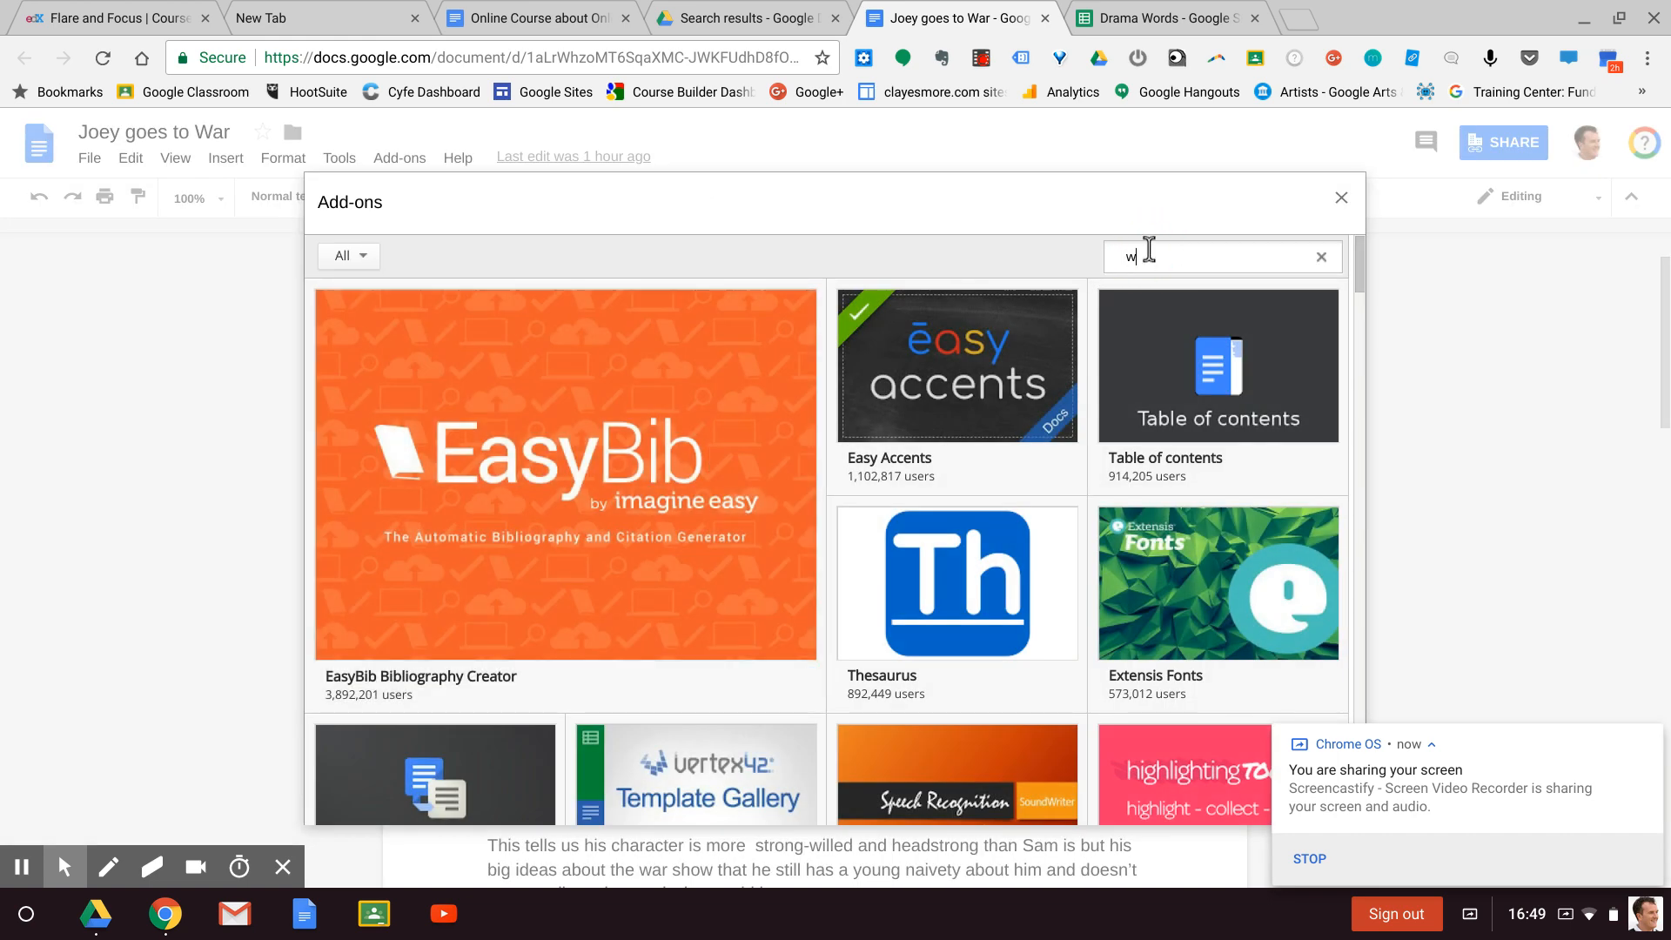
{"action": "type", "text": "riters highlighter"}
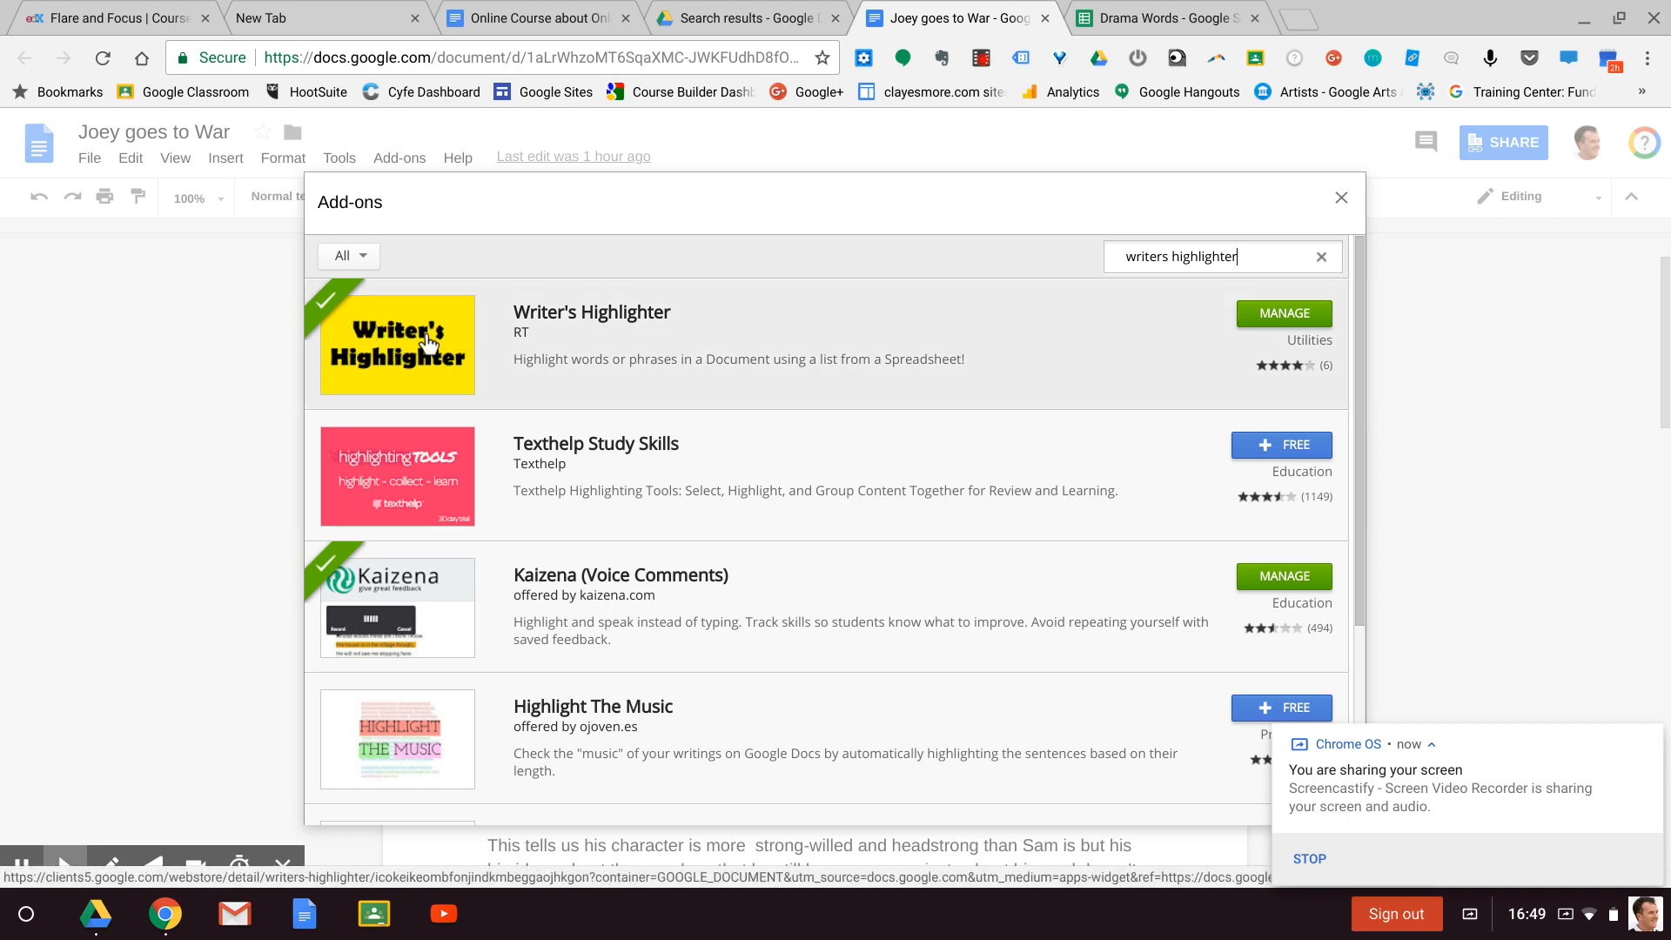
{"action": "left_click", "coordinate": [1341, 199]}
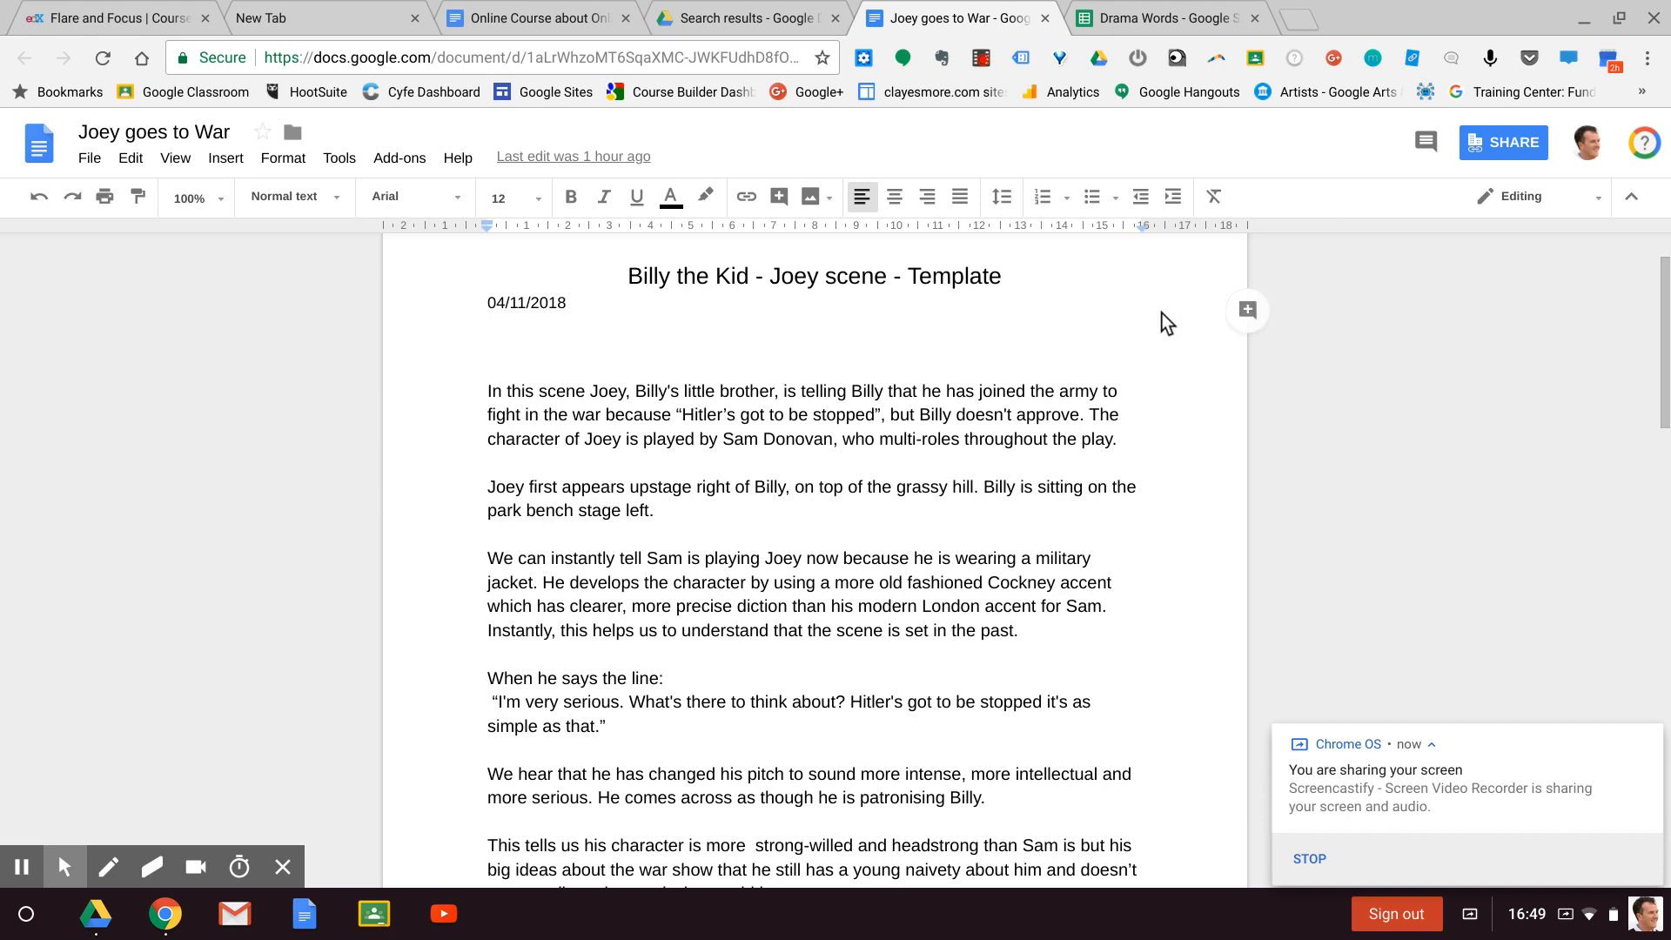
- In the Drama Words spreadsheet, turn on link sharing and copy its shareable link
{"action": "left_click", "coordinate": [1169, 19]}
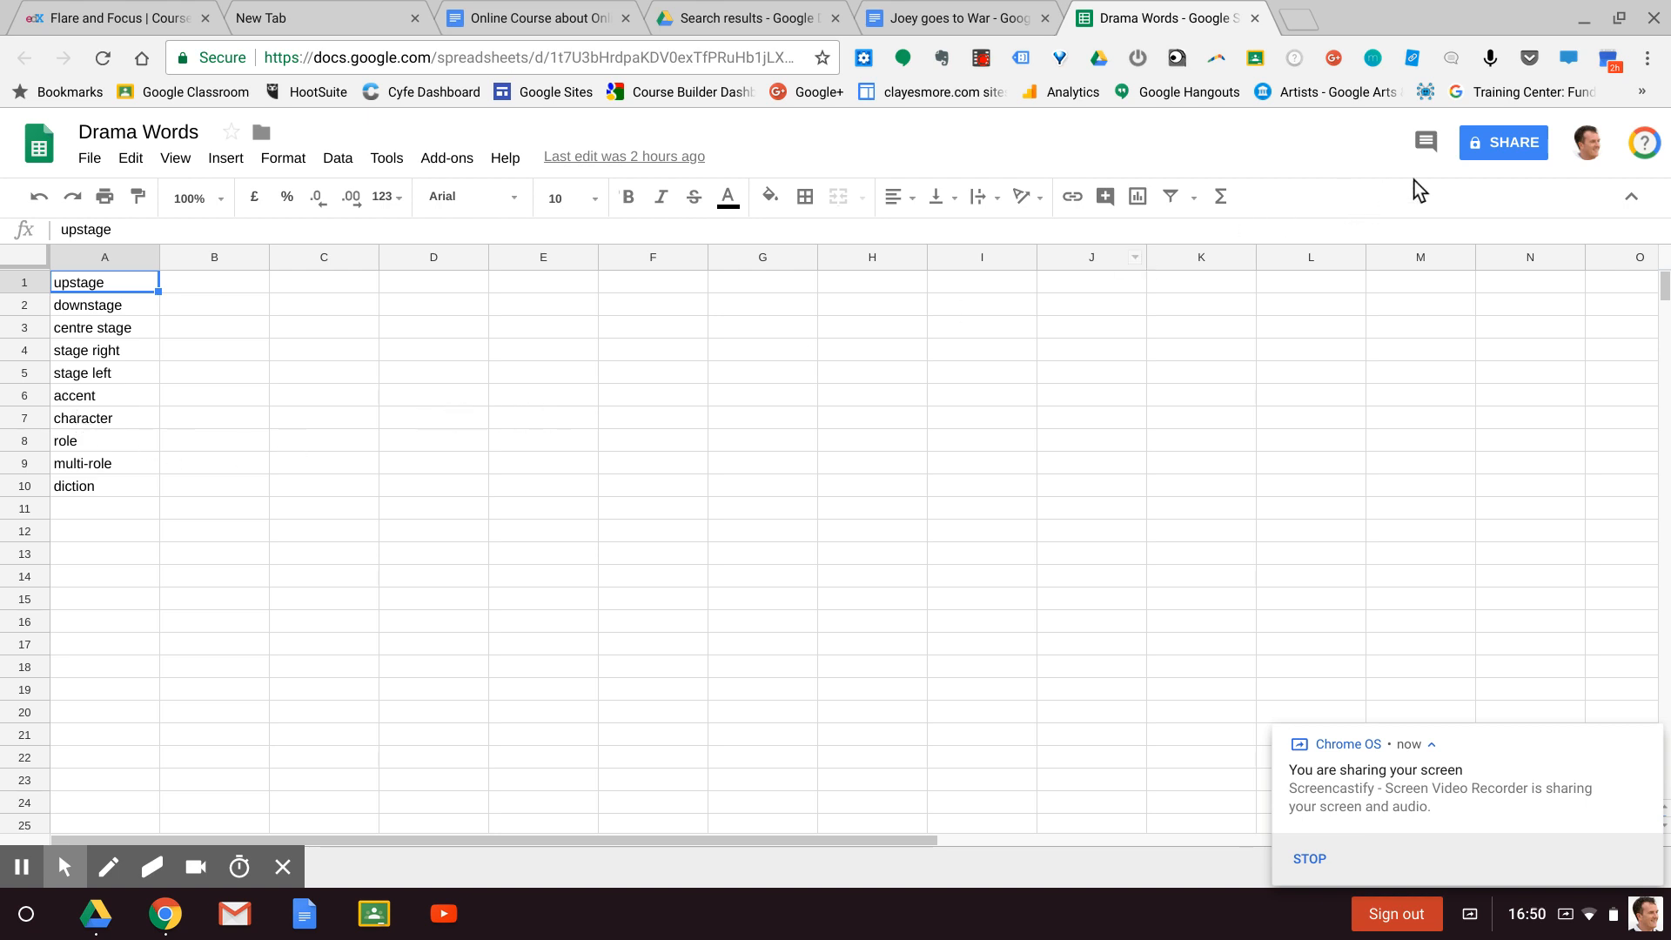
{"action": "left_click", "coordinate": [1508, 141]}
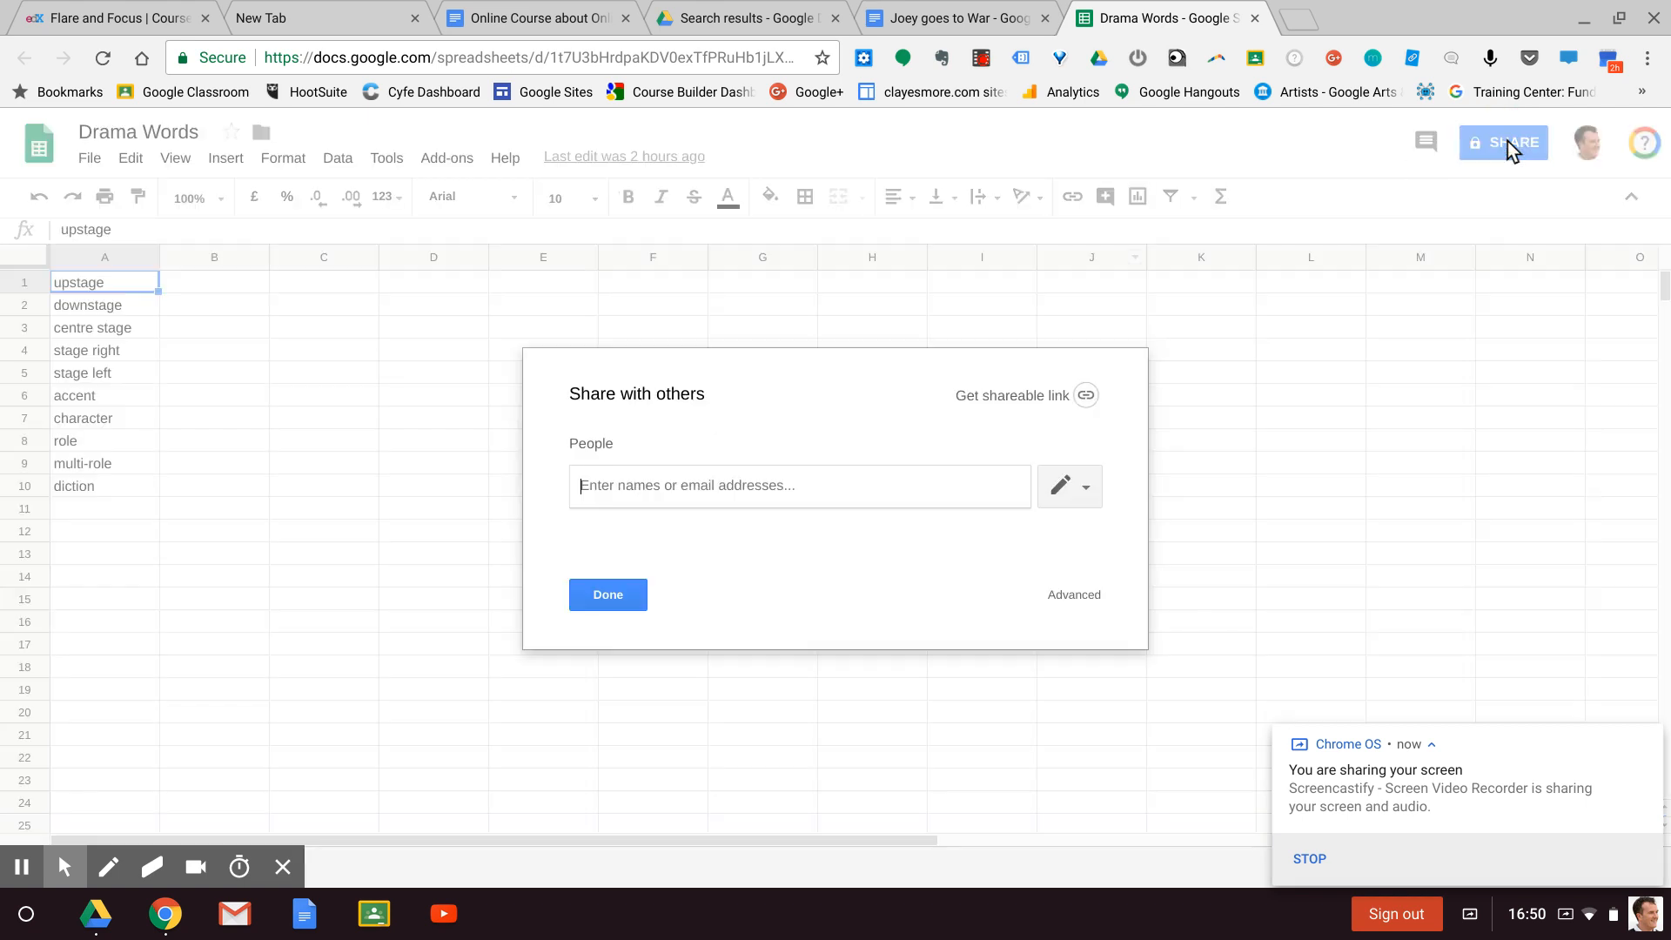
{"action": "left_click", "coordinate": [1042, 398]}
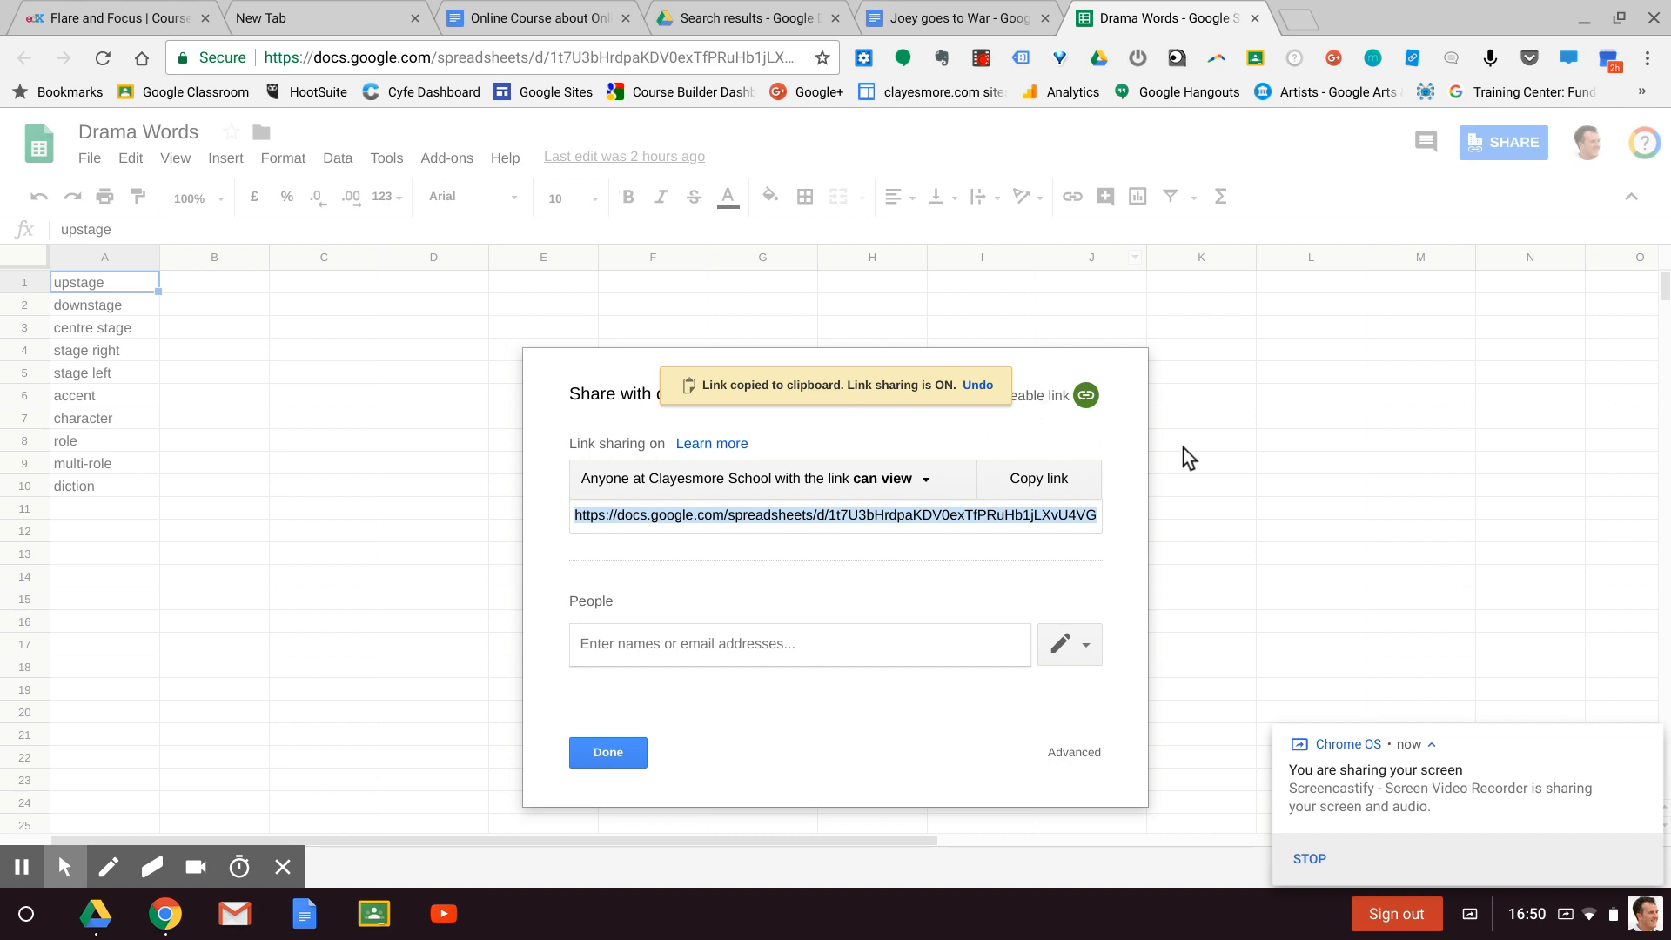
{"action": "left_click", "coordinate": [1234, 461]}
- Start Writer's Highlighter in the "Joey goes to War" document and replace its spreadsheet link with the copied Drama Words link
{"action": "left_click", "coordinate": [942, 21]}
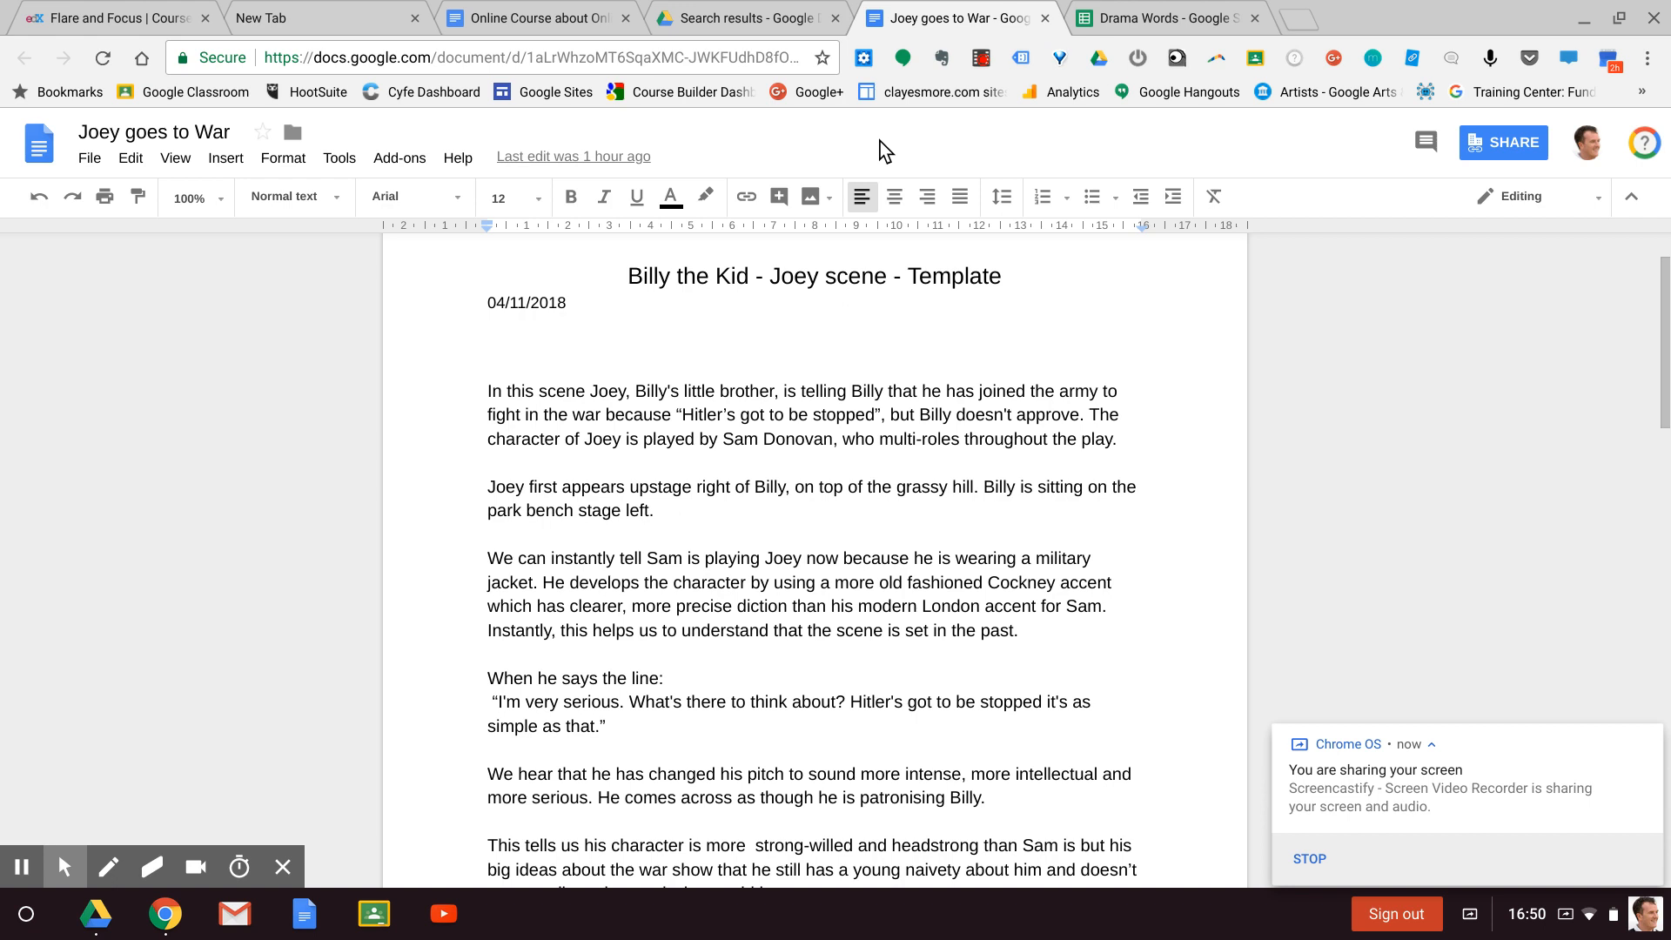
{"action": "left_click", "coordinate": [397, 161]}
{"action": "mouse_move", "coordinate": [462, 447]}
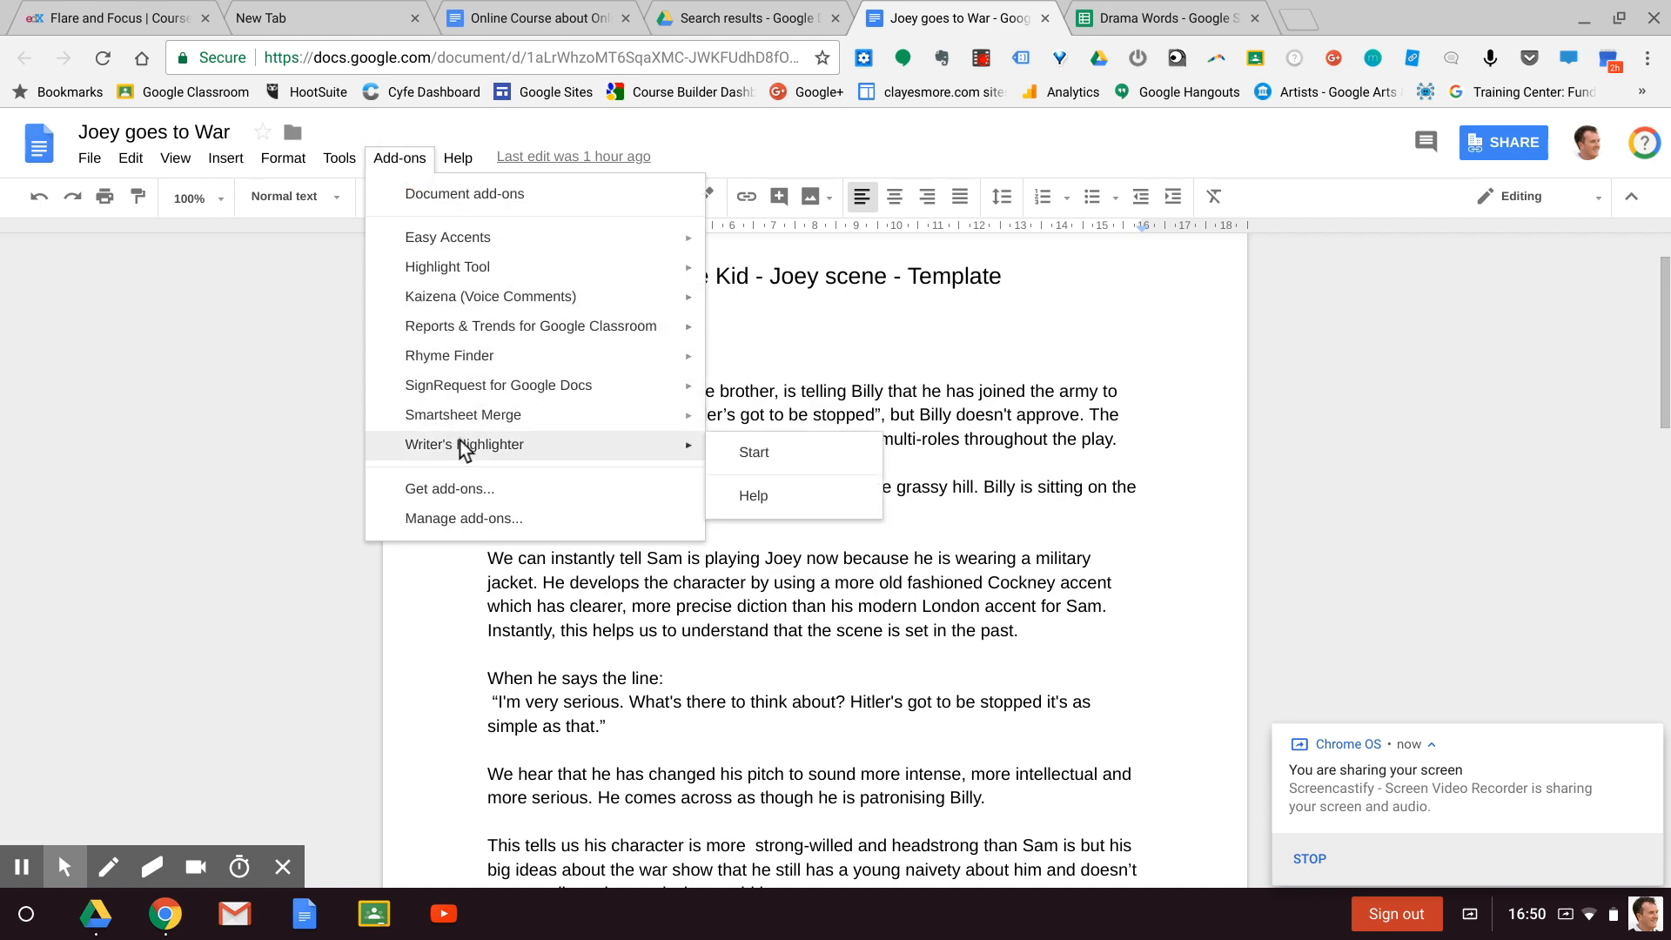
{"action": "left_click", "coordinate": [754, 453]}
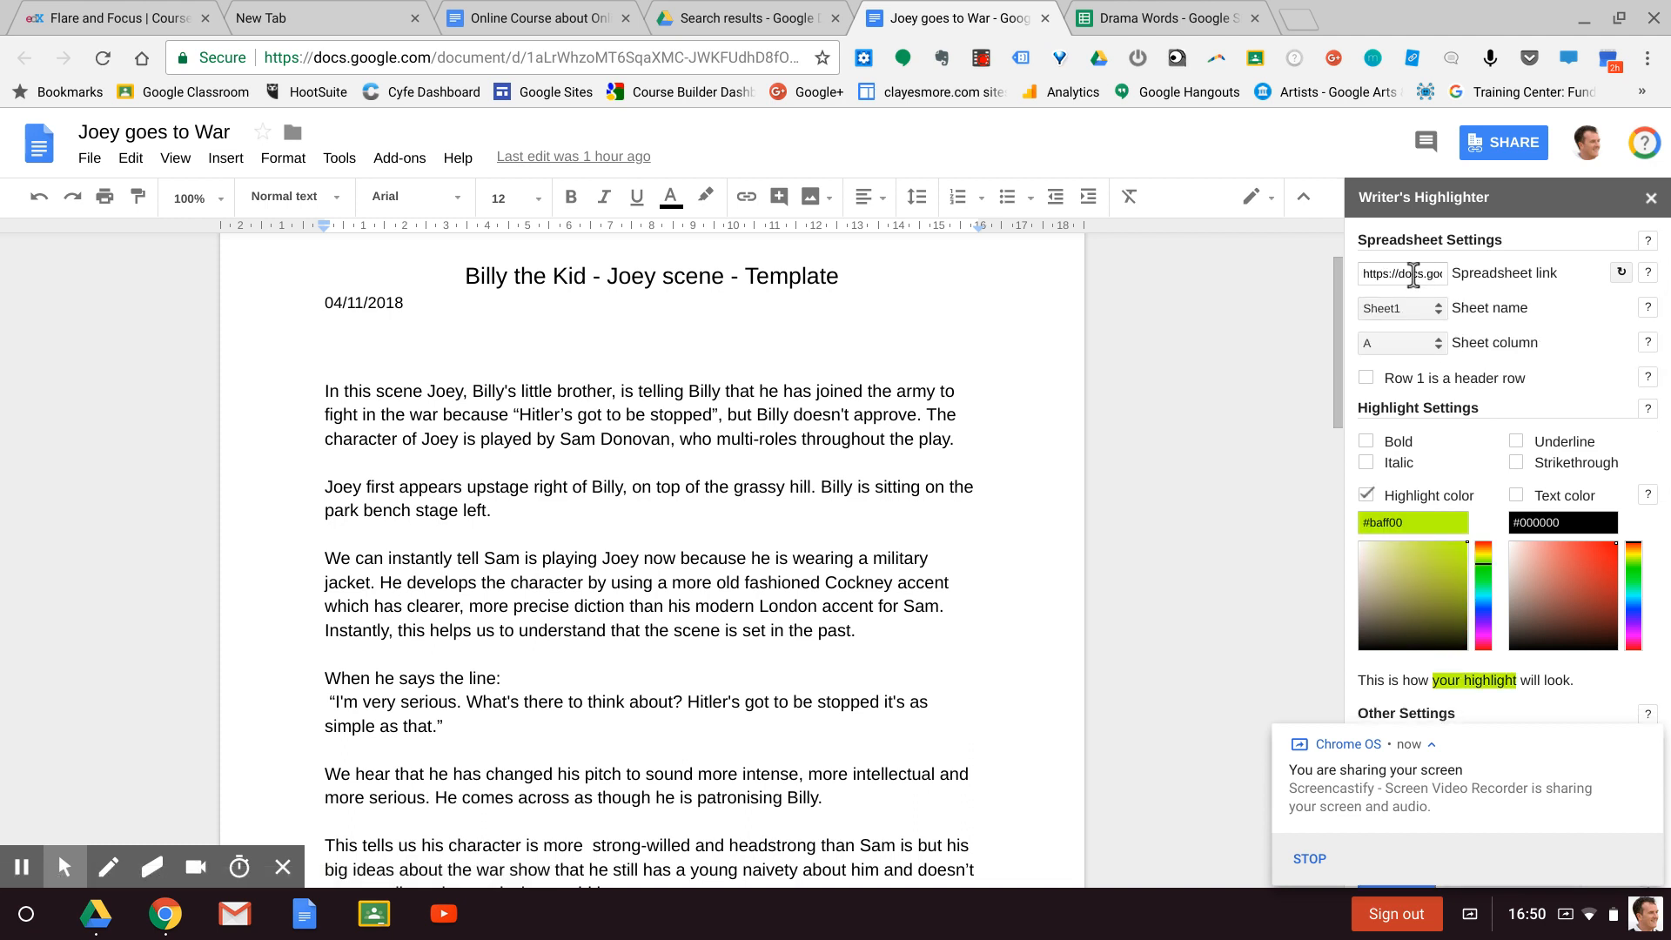
{"action": "left_click", "coordinate": [1410, 274]}
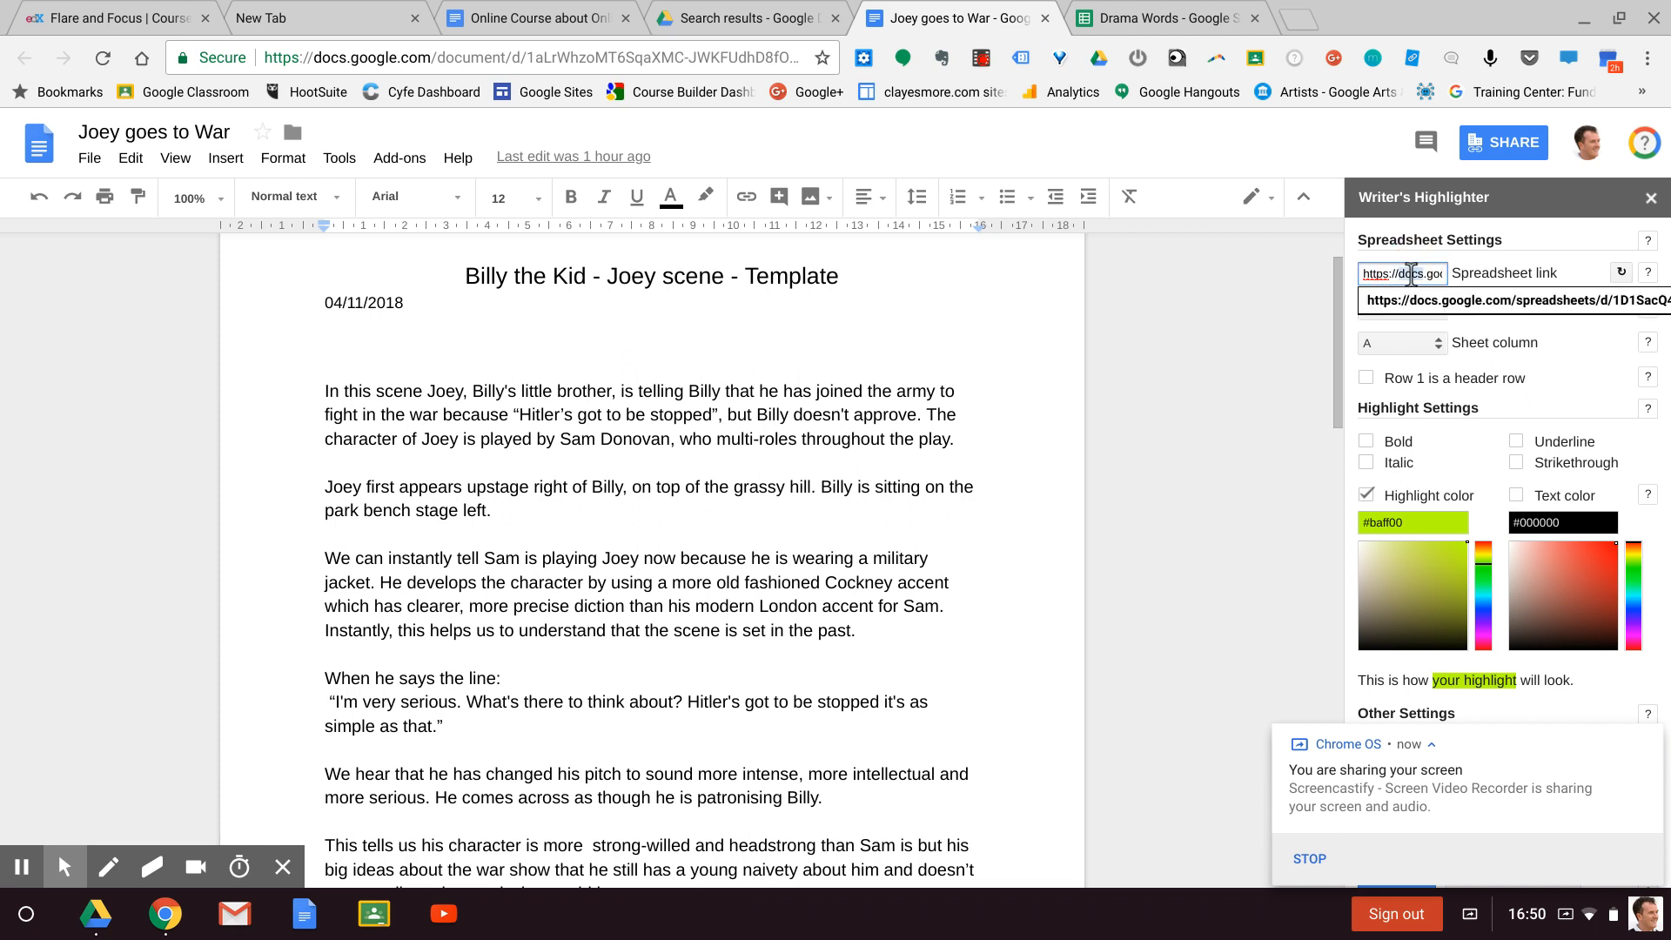
{"action": "key", "text": "ctrl+a"}
{"action": "key", "text": "ctrl+v"}
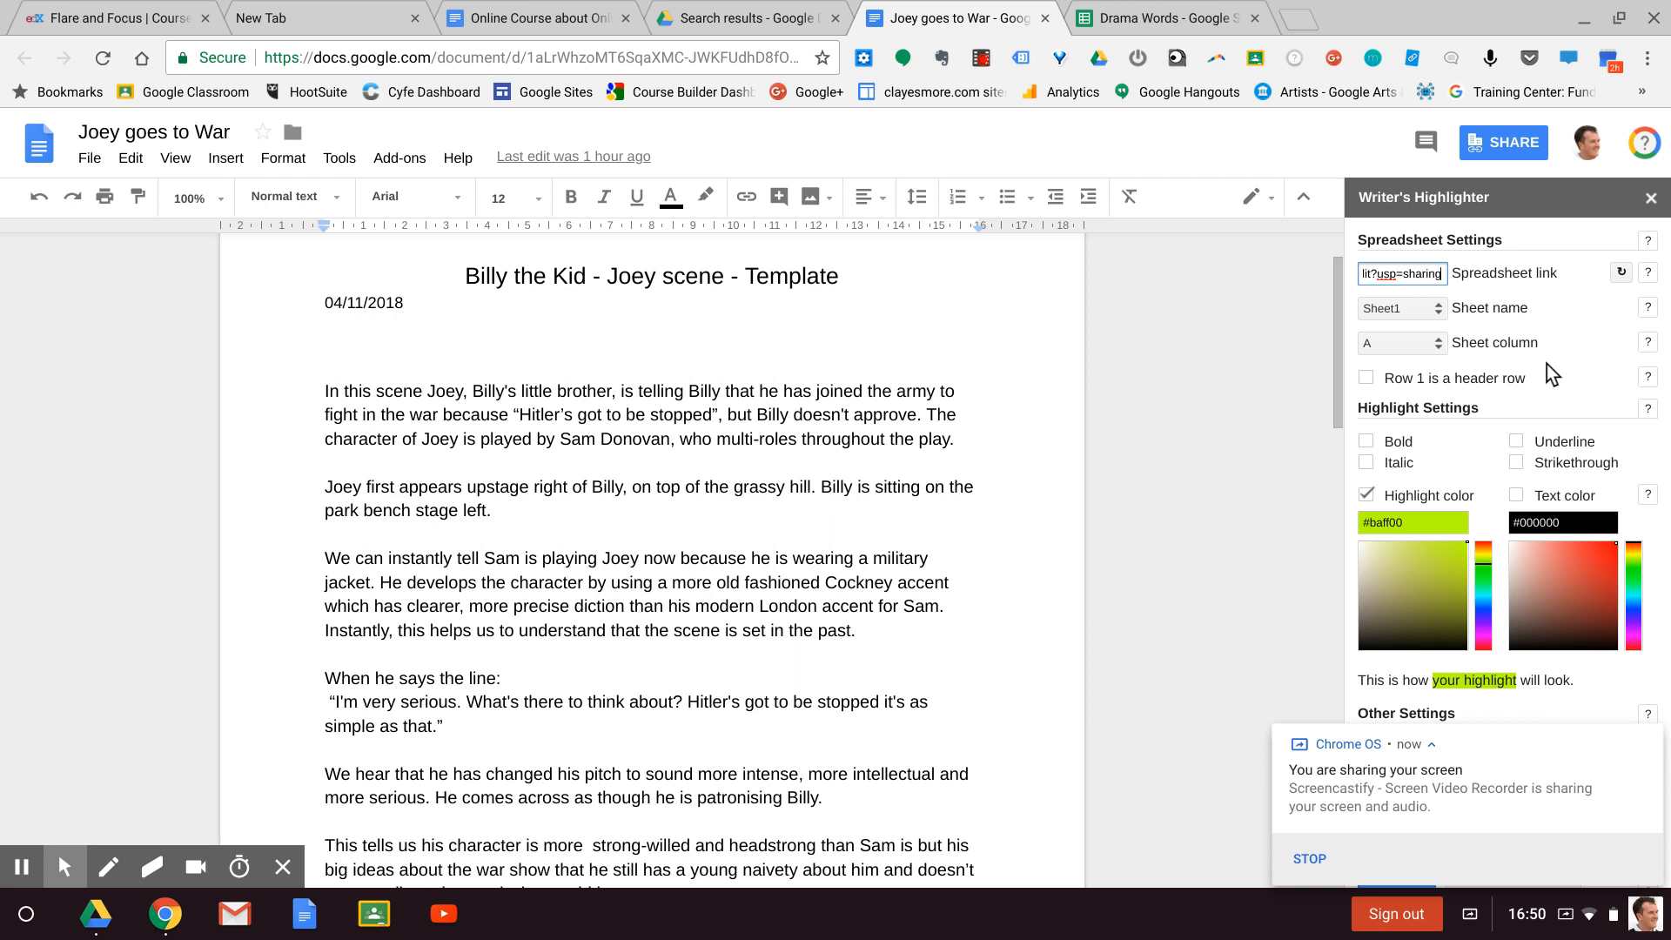
- Dismiss the screen-sharing notification and highlight all words from the spreadsheet list throughout the document
{"action": "scroll", "coordinate": [1547, 364], "scroll_direction": "down", "scroll_amount": 1}
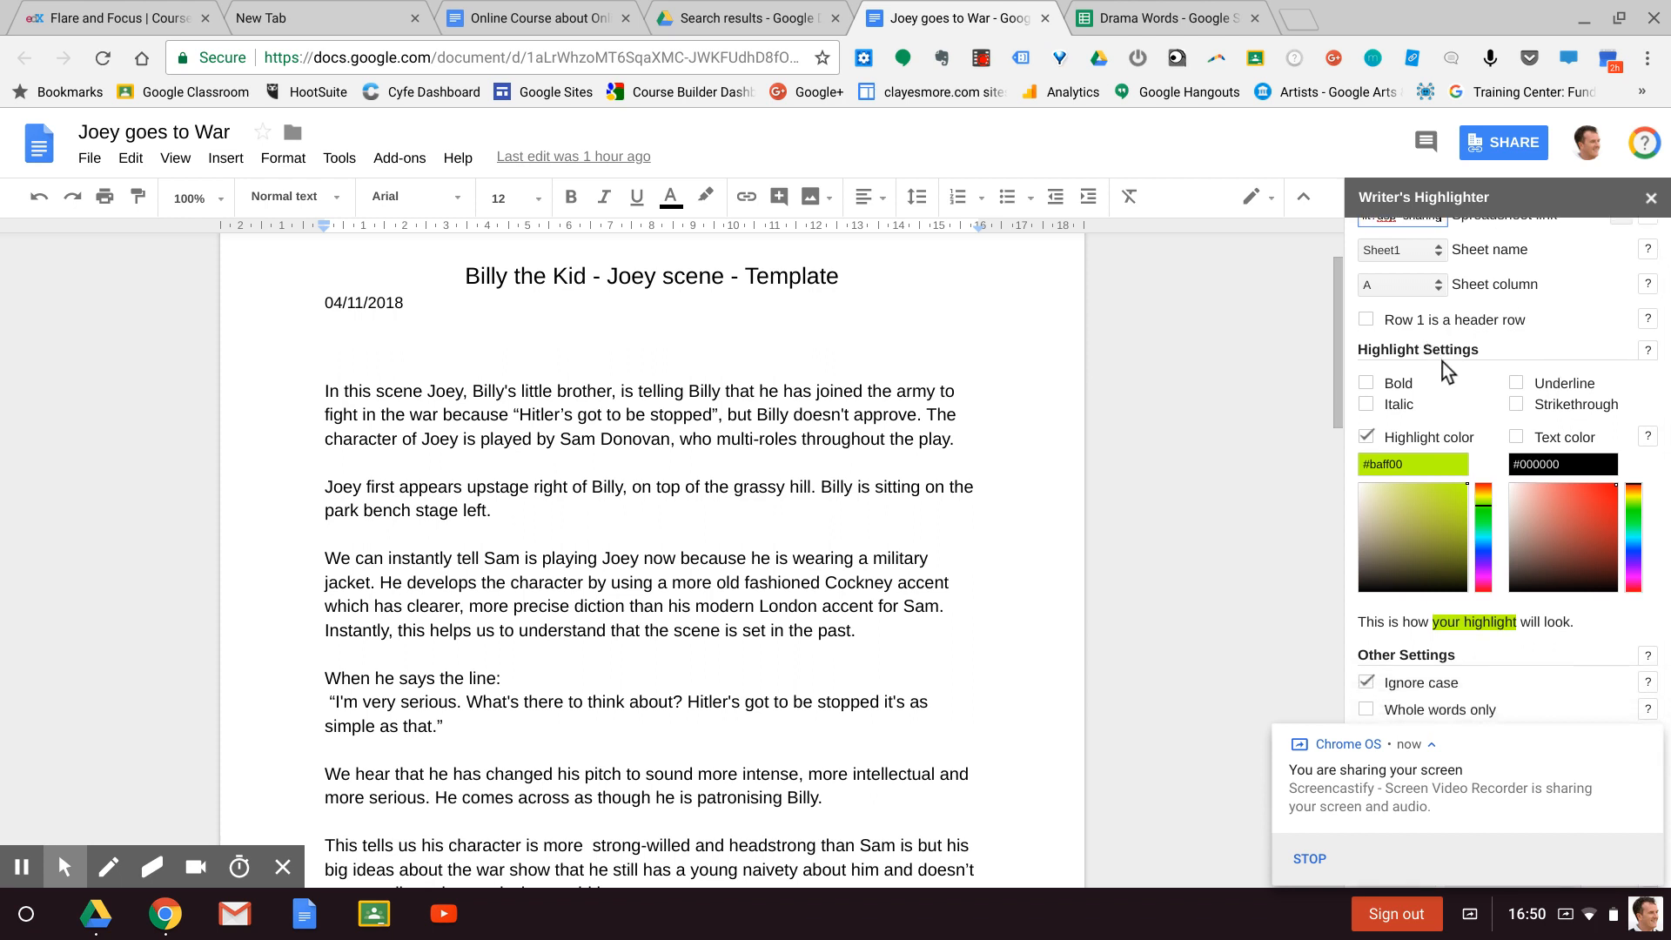
{"action": "scroll", "coordinate": [1443, 362], "scroll_direction": "down", "scroll_amount": 2}
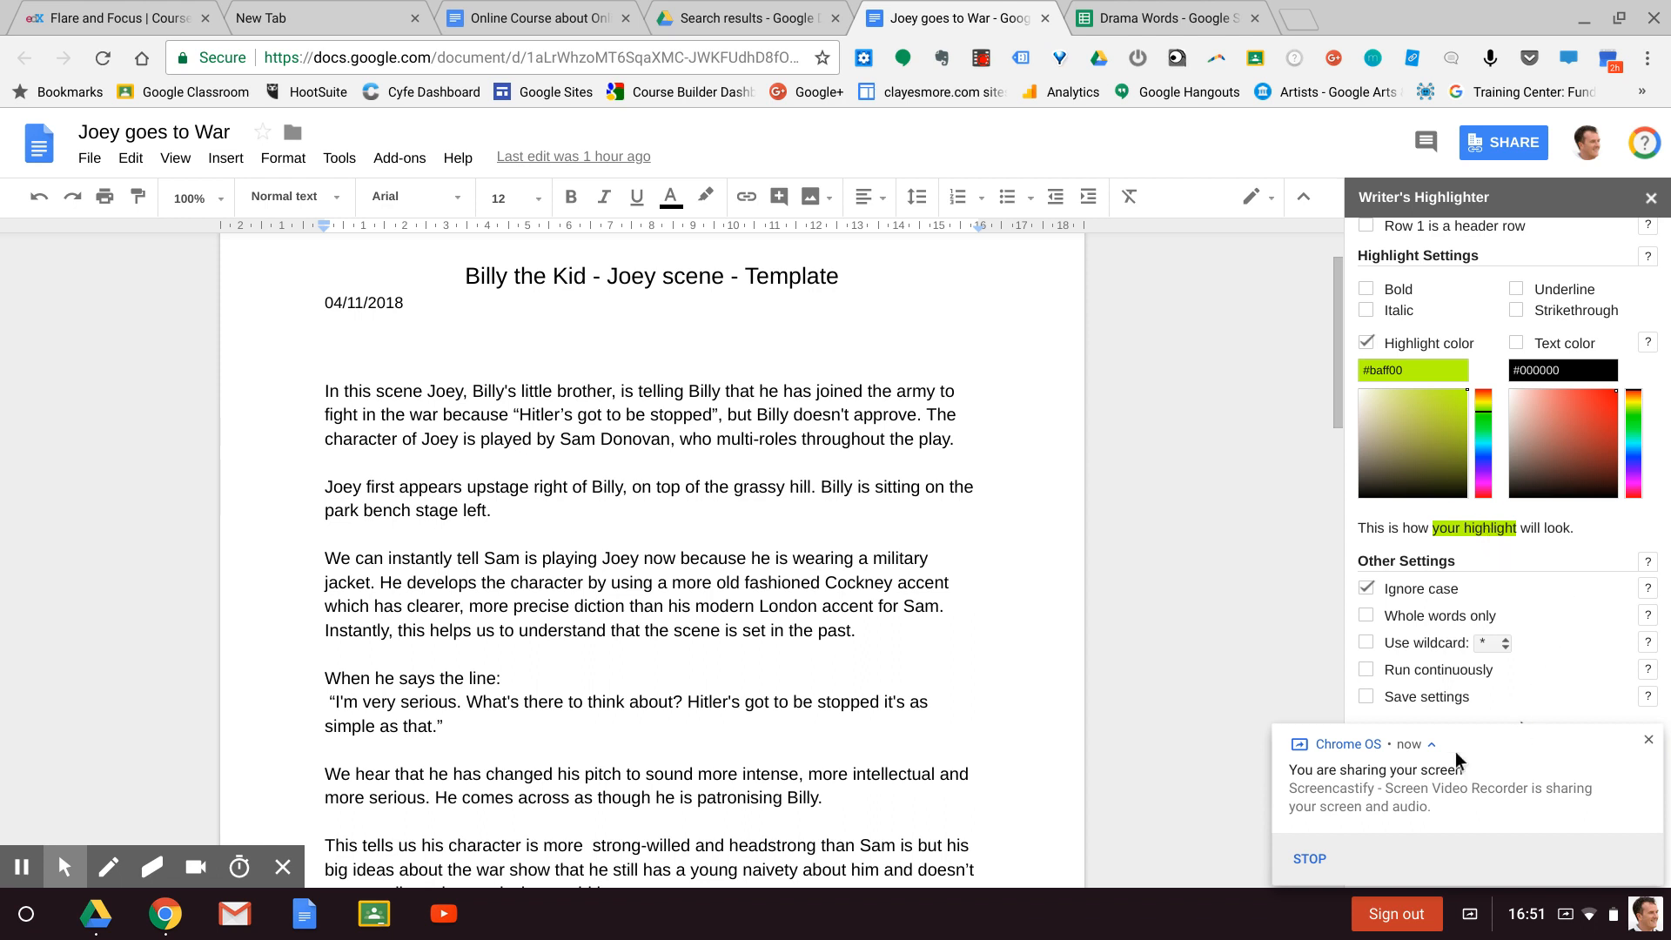
{"action": "left_click", "coordinate": [1648, 740]}
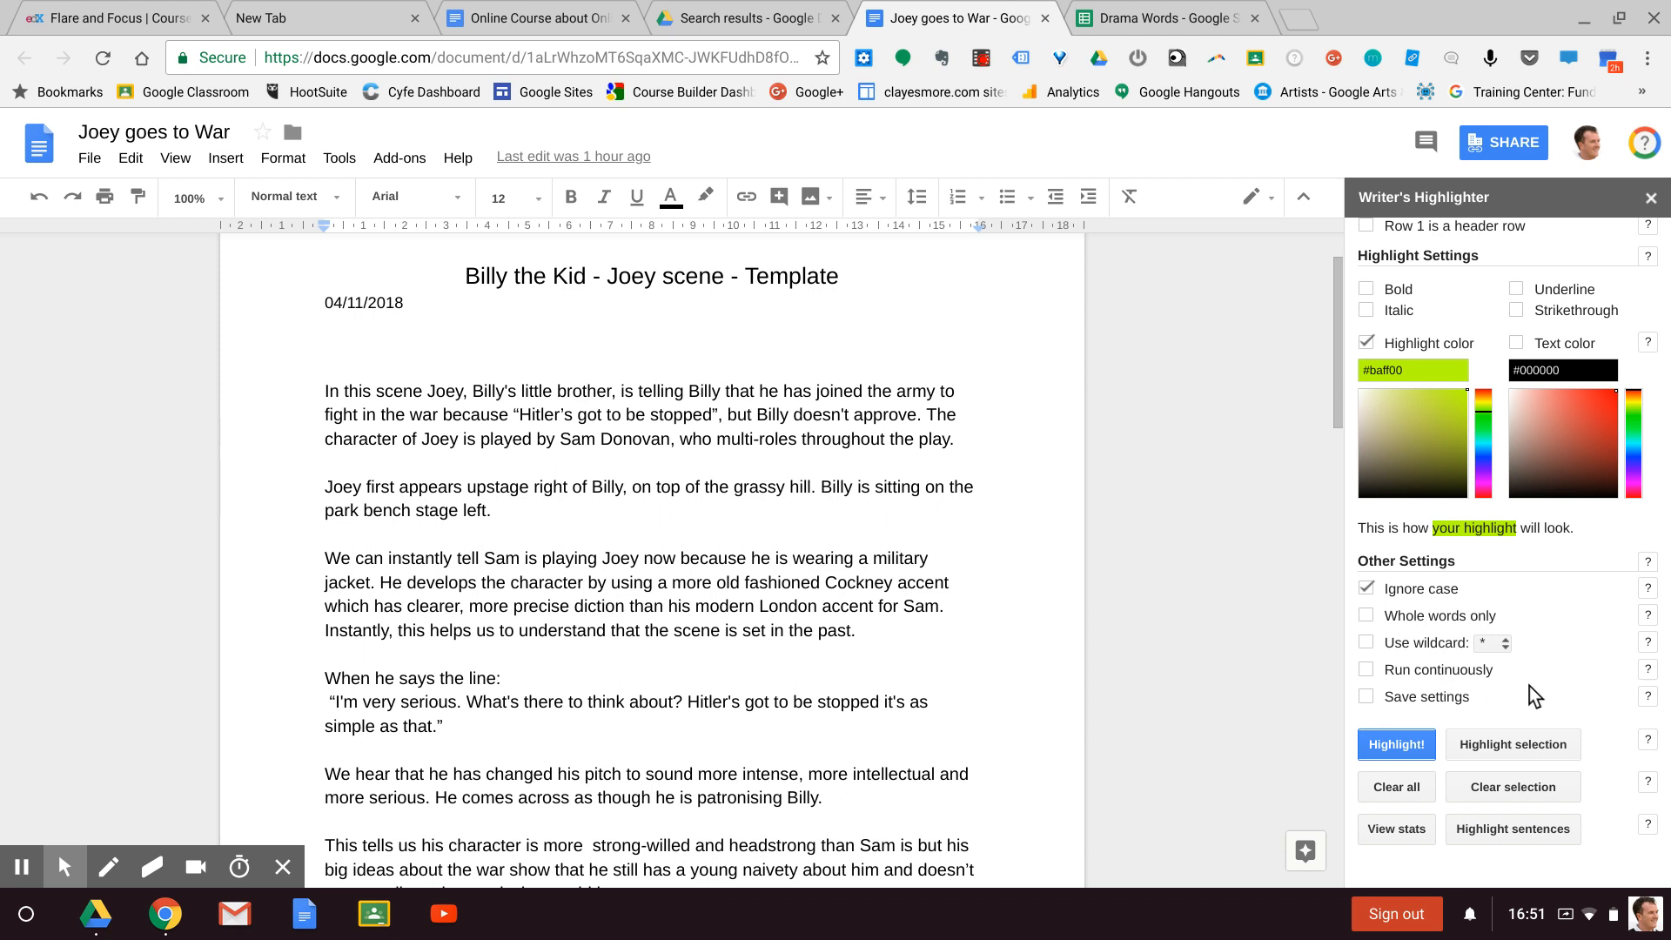
{"action": "left_click", "coordinate": [1394, 743]}
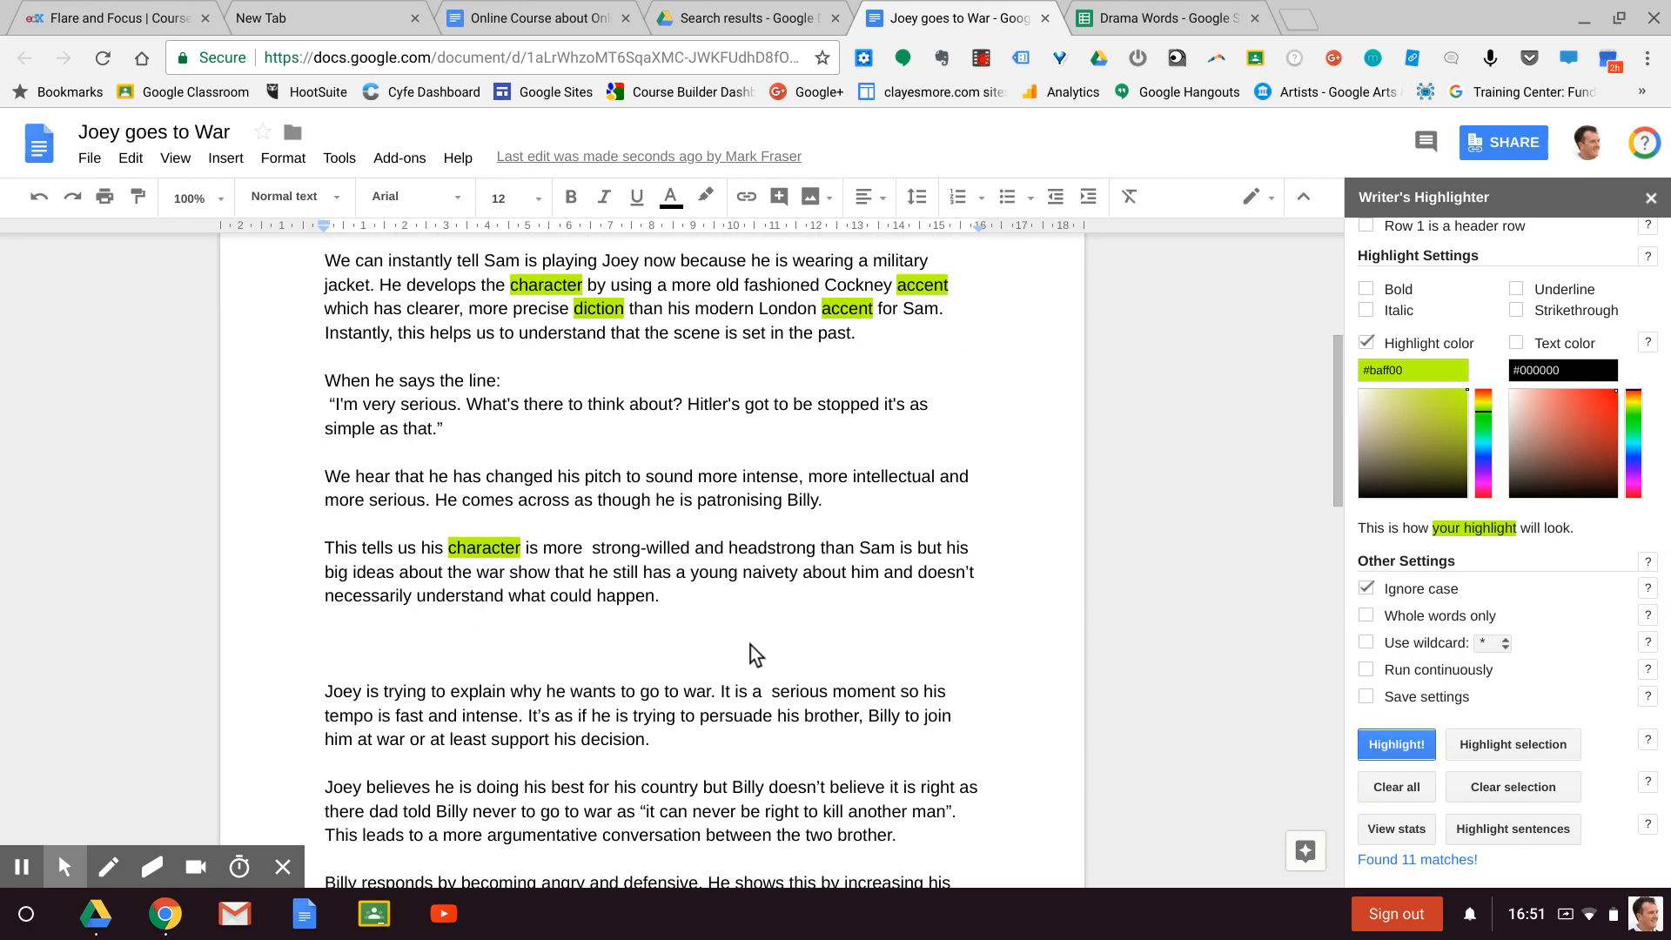
- Examine which drama words are highlighted across both pages of the document
{"action": "scroll", "coordinate": [750, 645], "scroll_direction": "up", "scroll_amount": 3}
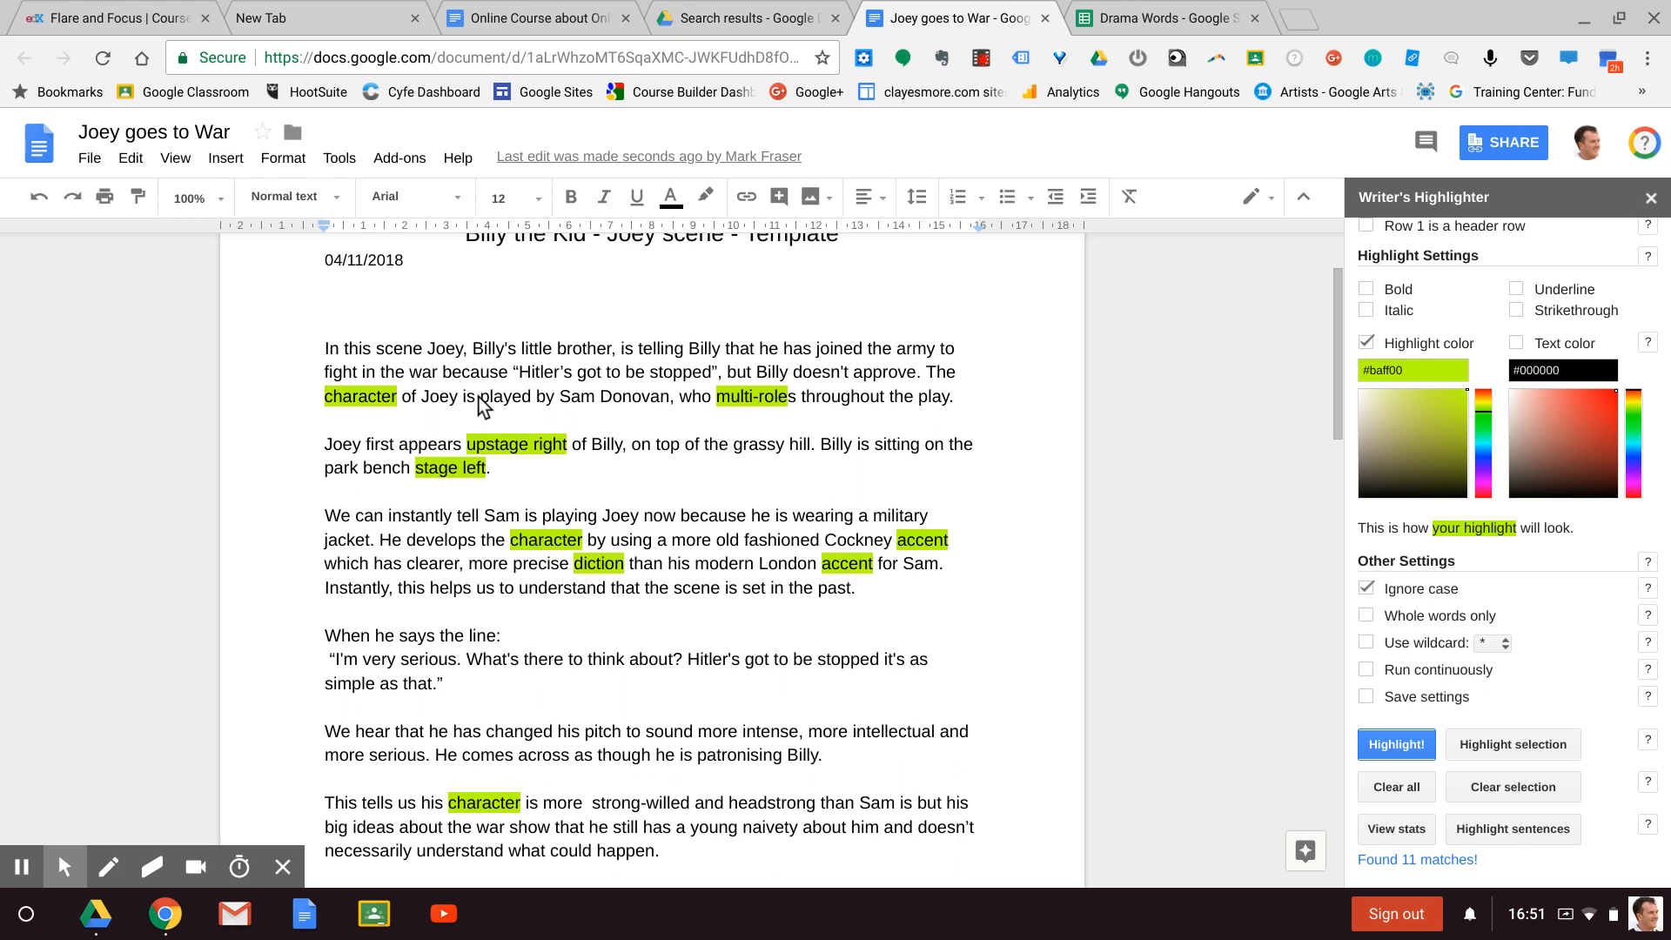
{"action": "scroll", "coordinate": [634, 473], "scroll_direction": "down", "scroll_amount": 1}
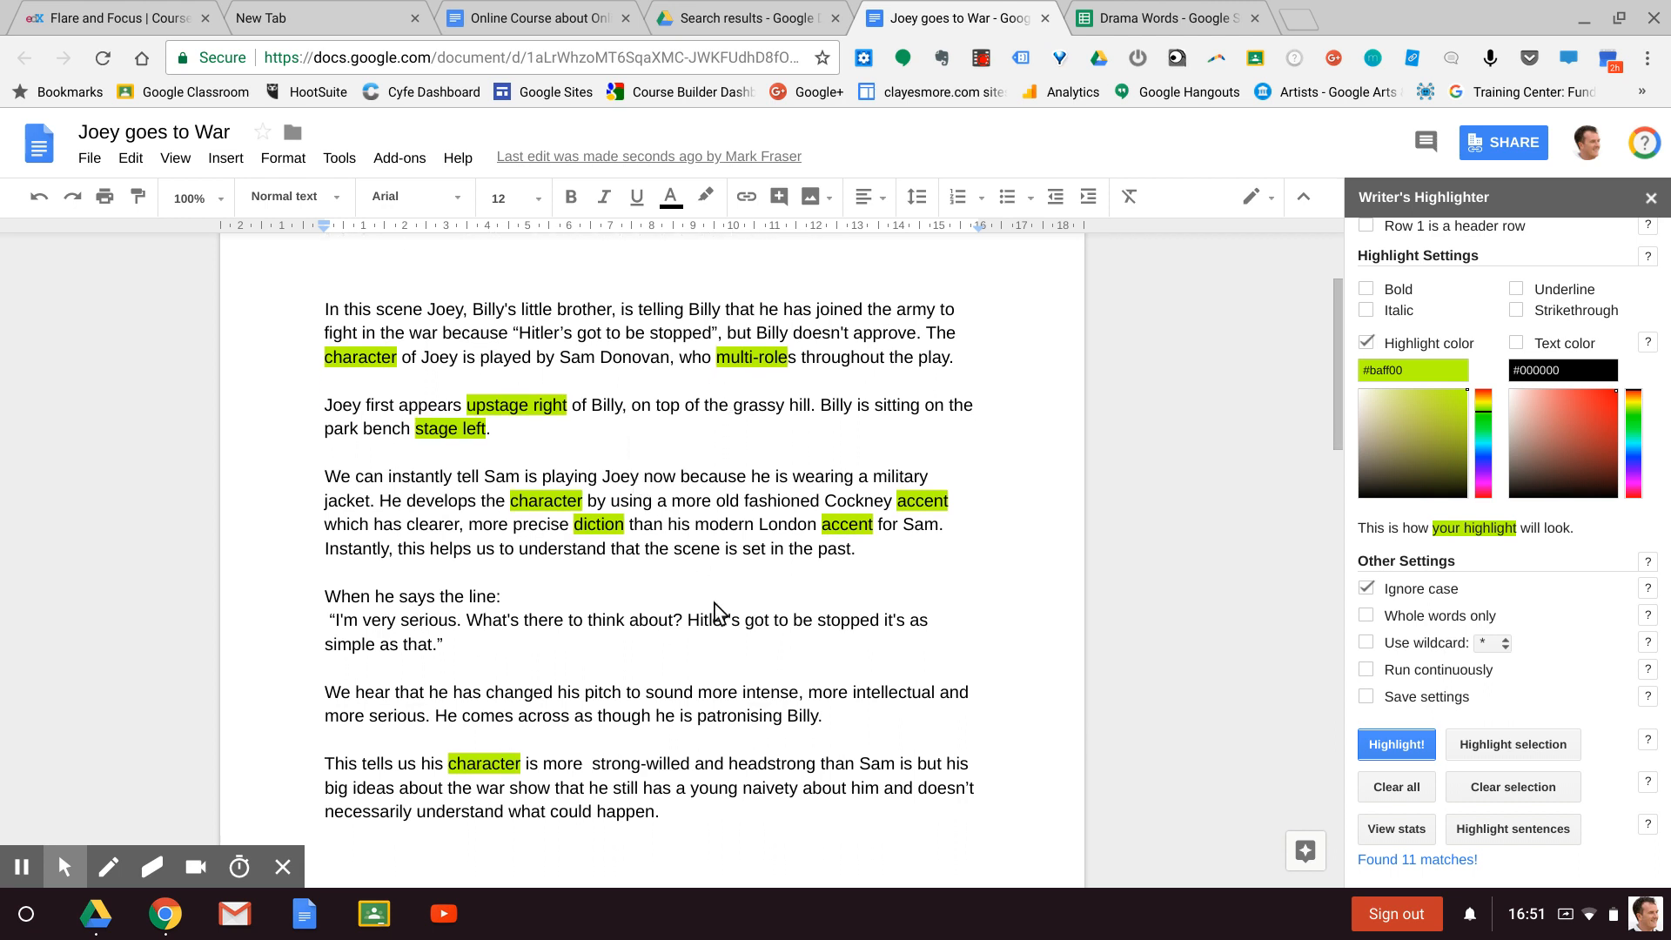
{"action": "scroll", "coordinate": [713, 603], "scroll_direction": "down", "scroll_amount": 1}
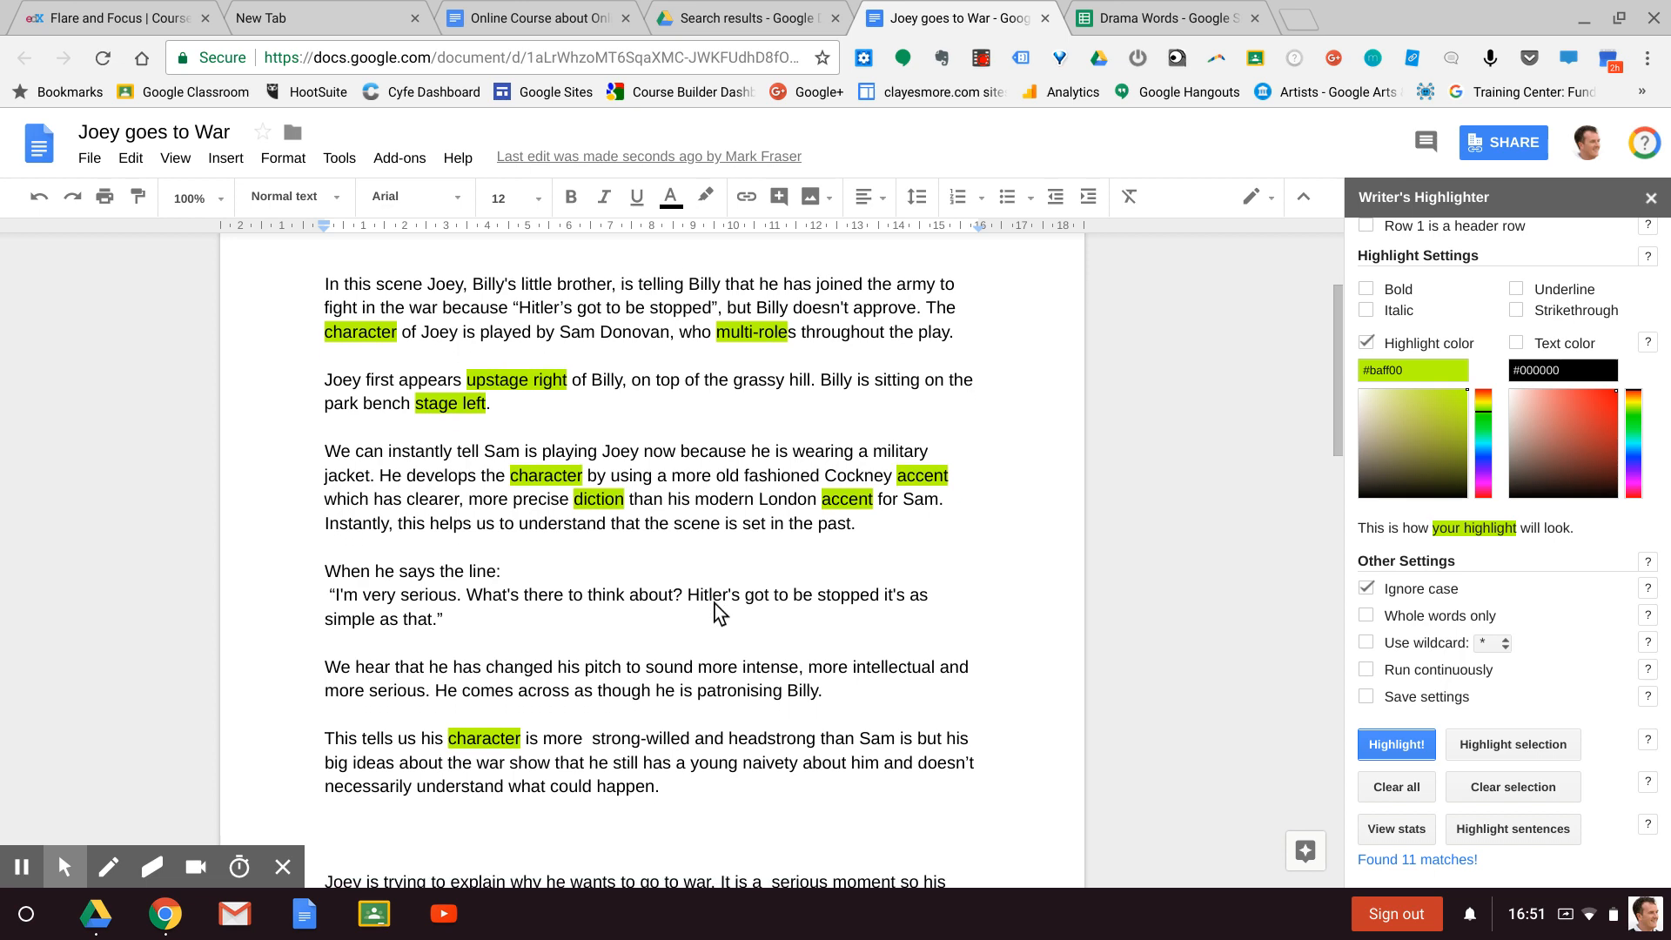
{"action": "scroll", "coordinate": [714, 603], "scroll_direction": "down", "scroll_amount": 10}
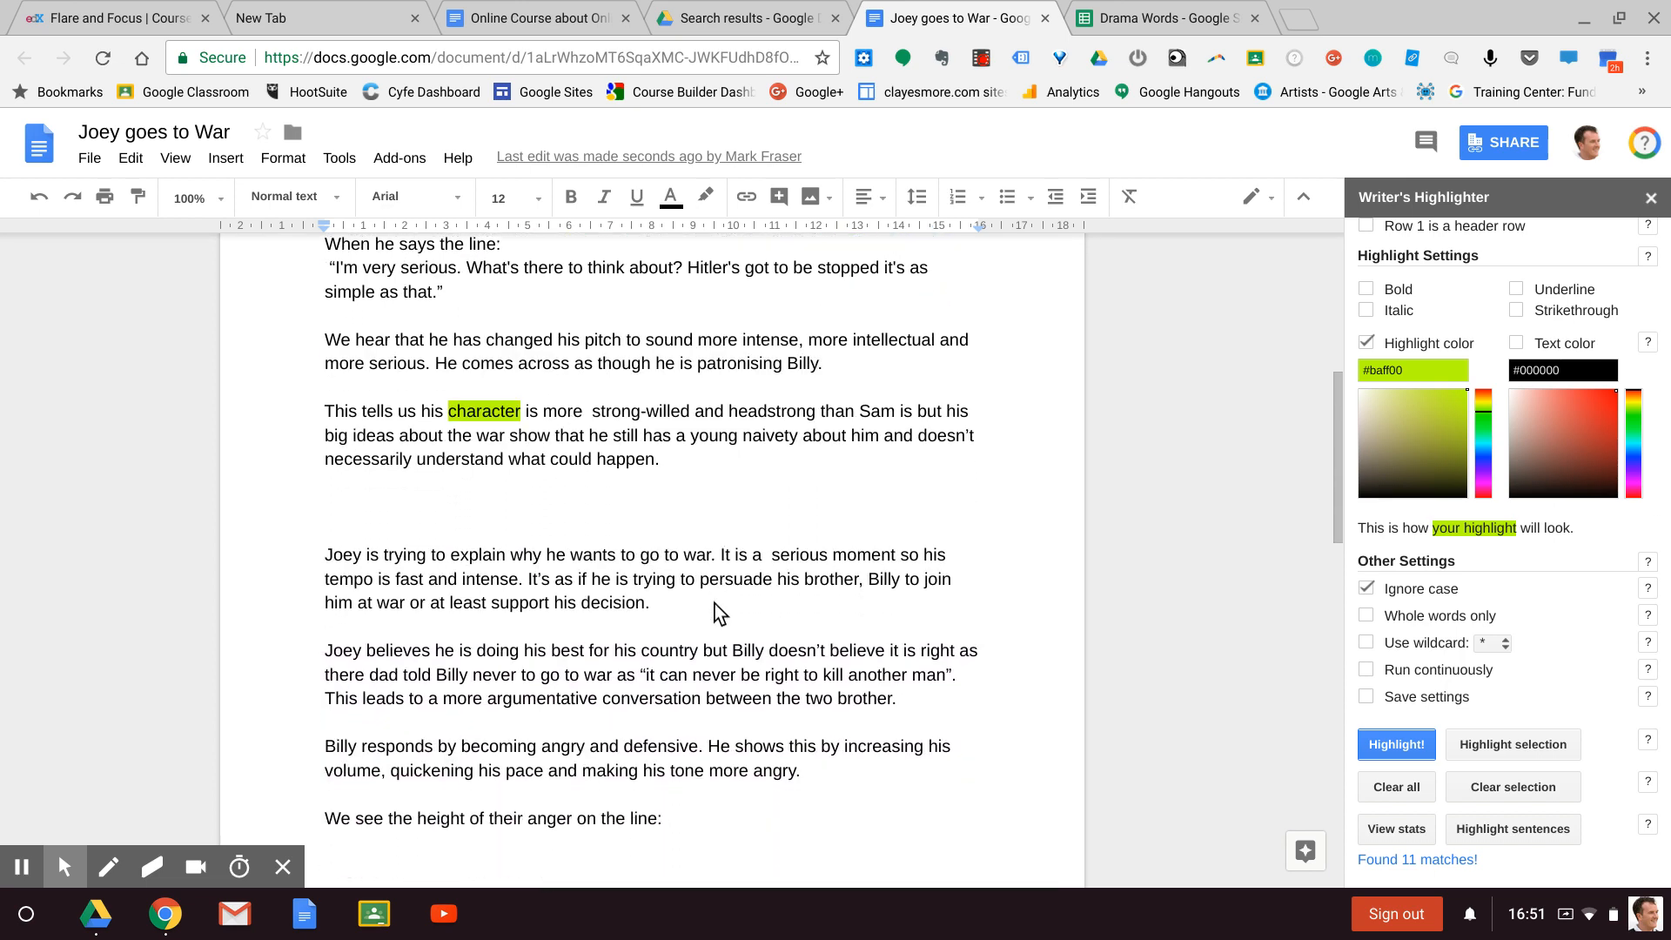
{"action": "scroll", "coordinate": [713, 603], "scroll_direction": "down", "scroll_amount": 5}
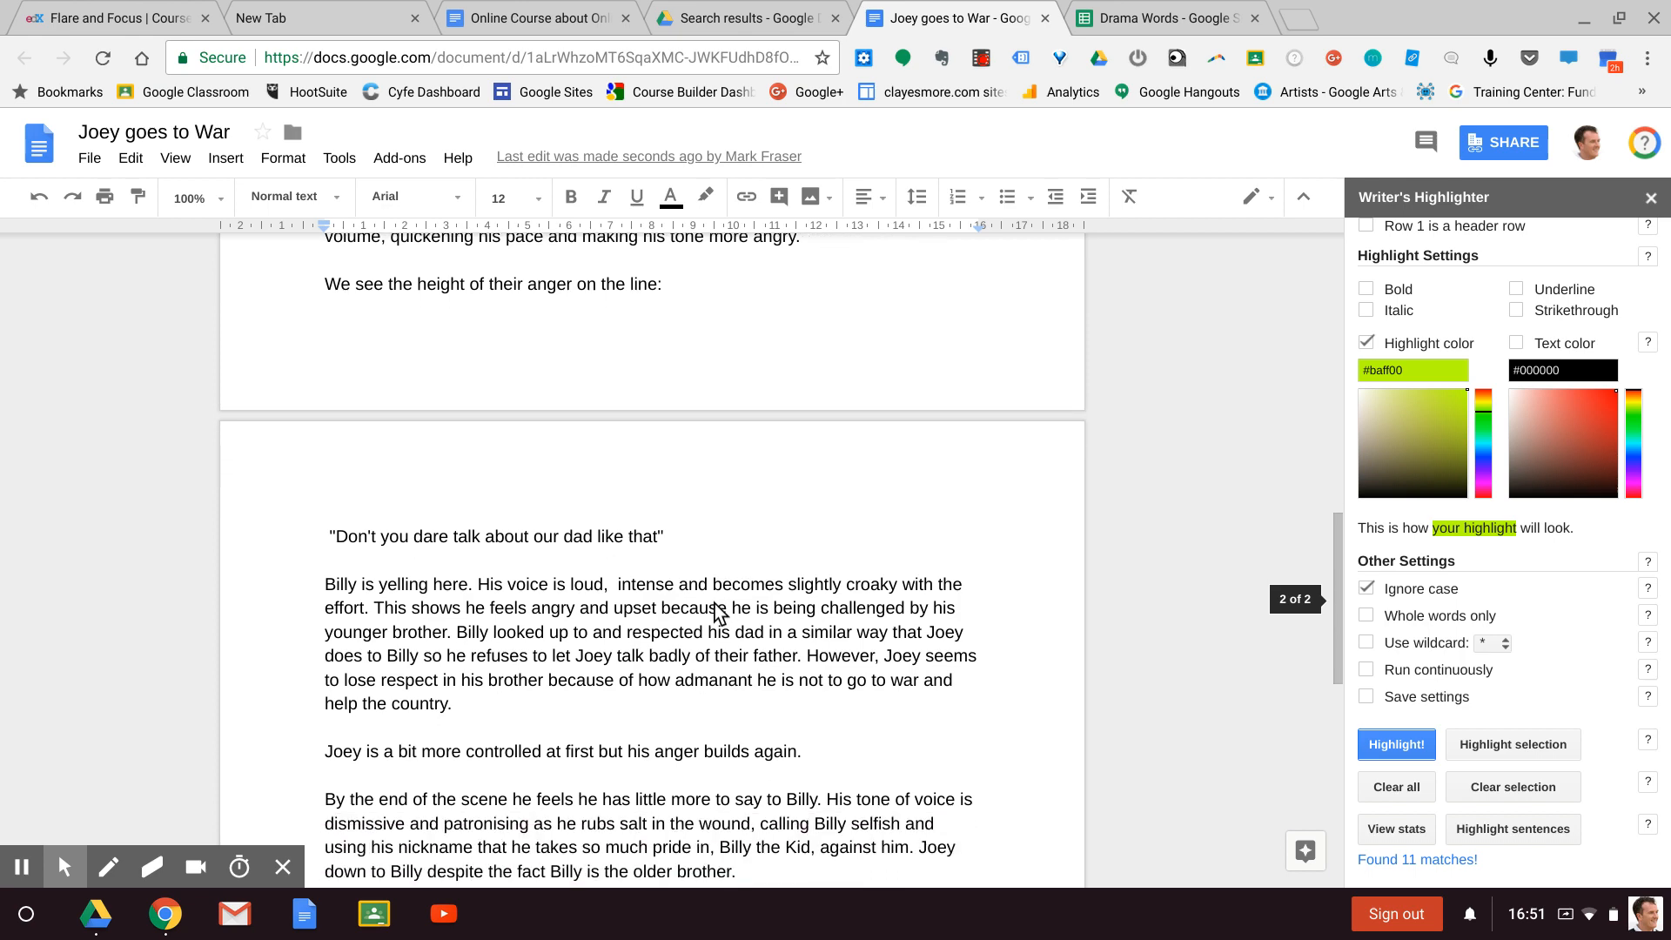
{"action": "scroll", "coordinate": [713, 610], "scroll_direction": "down", "scroll_amount": 2}
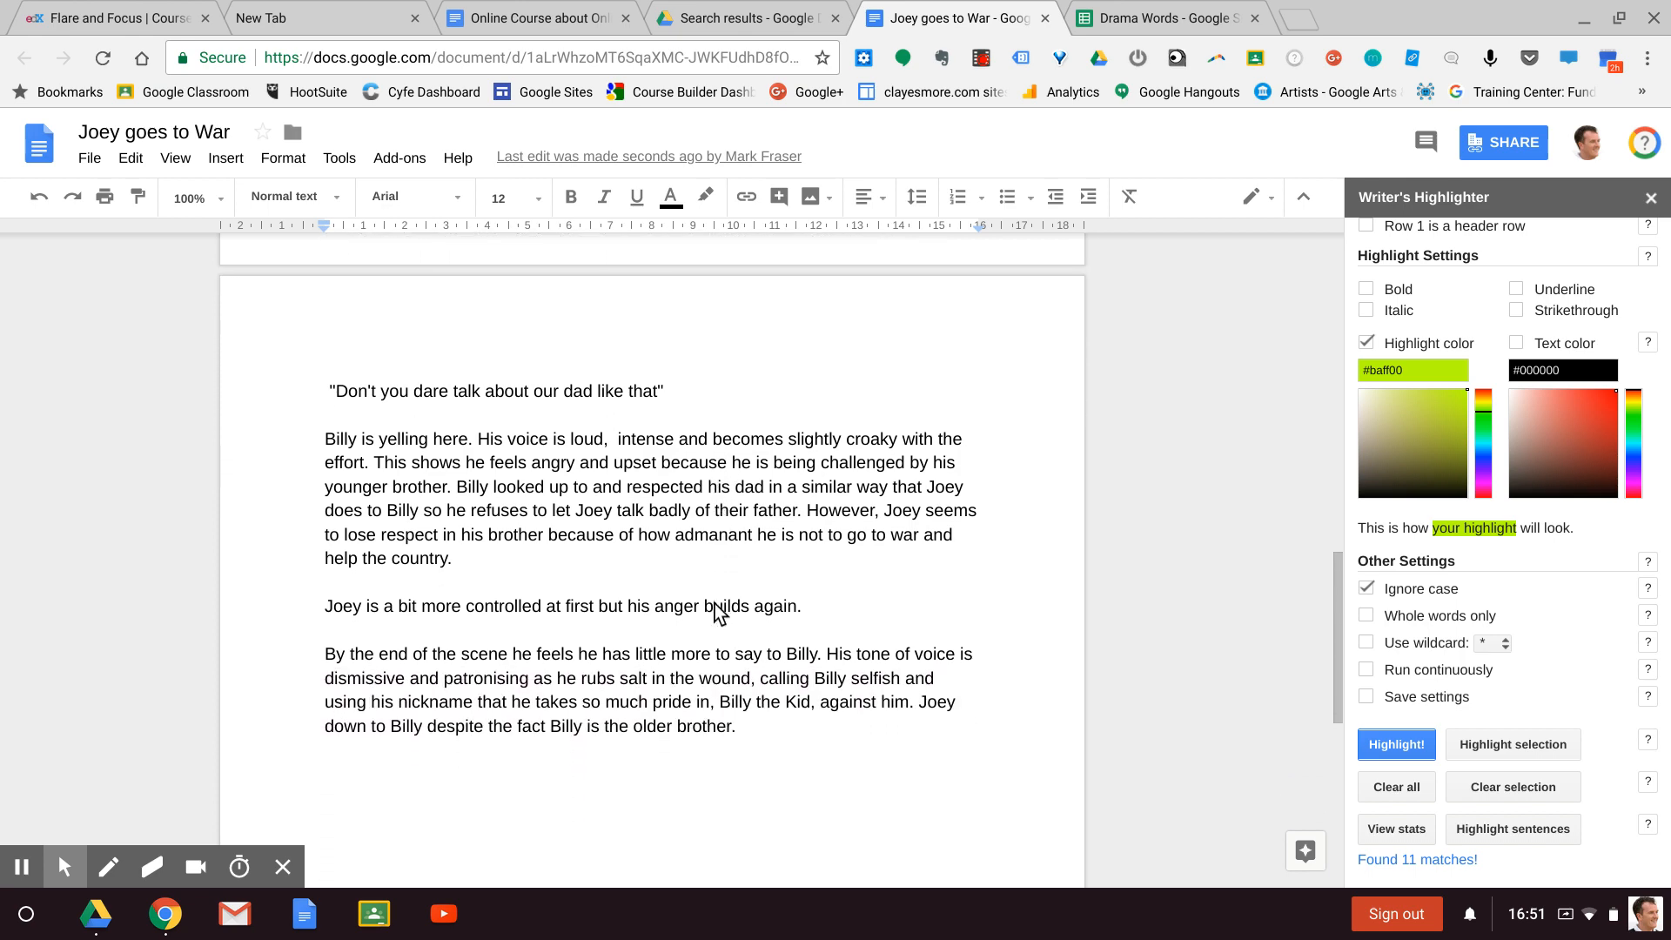
{"action": "scroll", "coordinate": [714, 609], "scroll_direction": "up", "scroll_amount": 15}
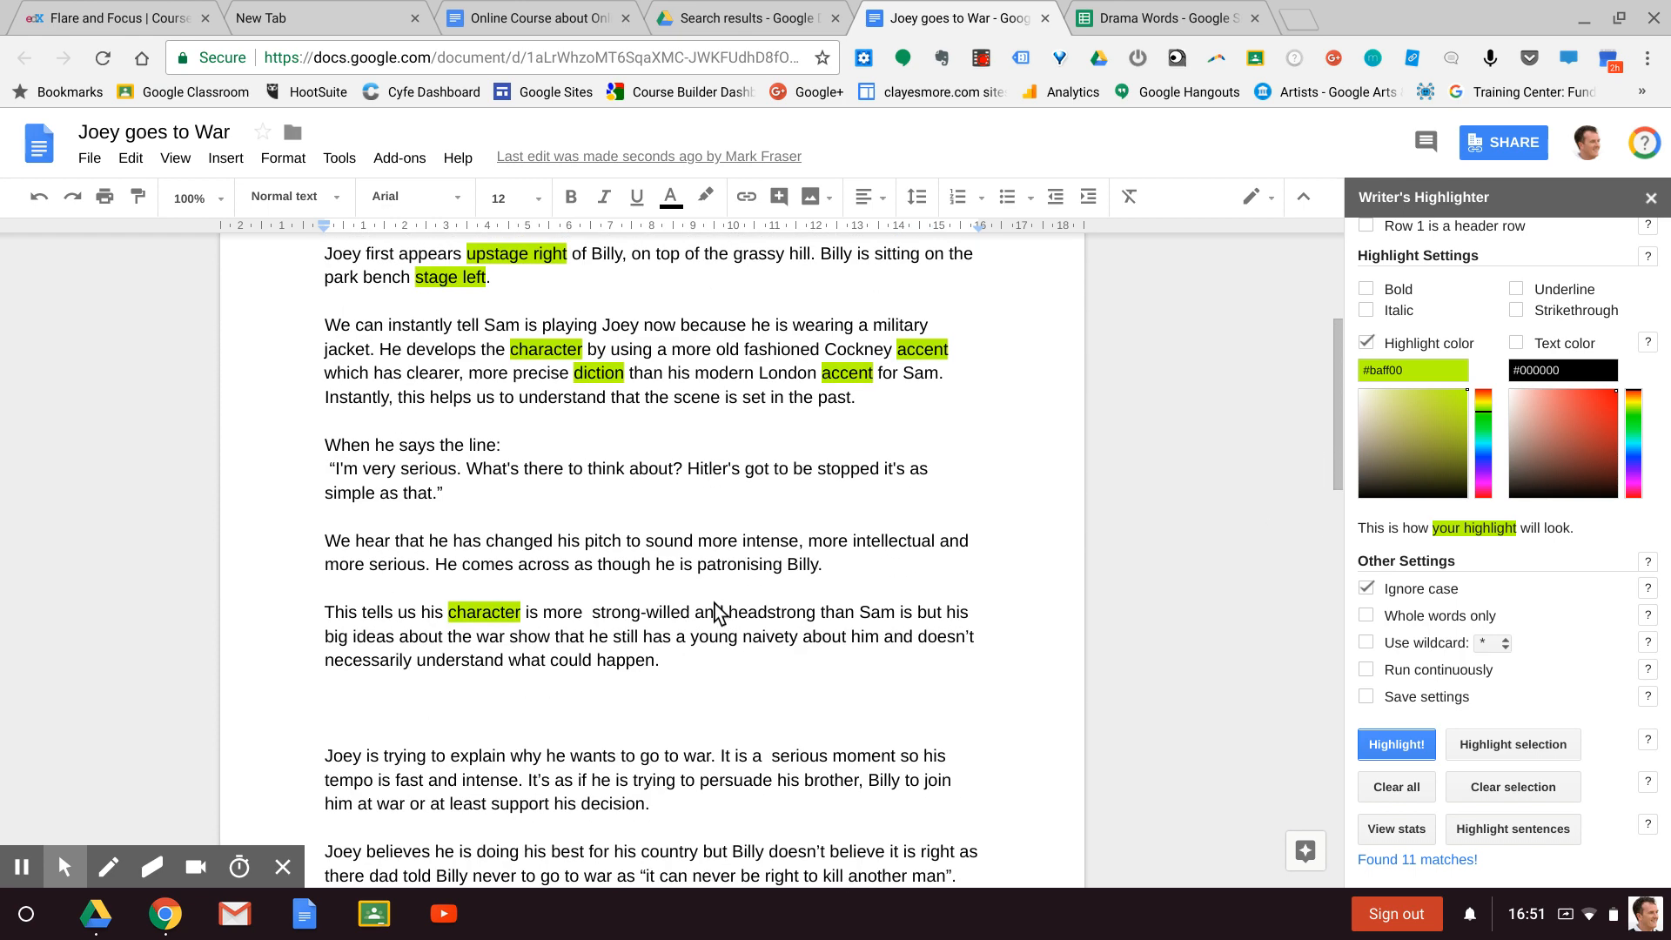
{"action": "scroll", "coordinate": [715, 612], "scroll_direction": "up", "scroll_amount": 3}
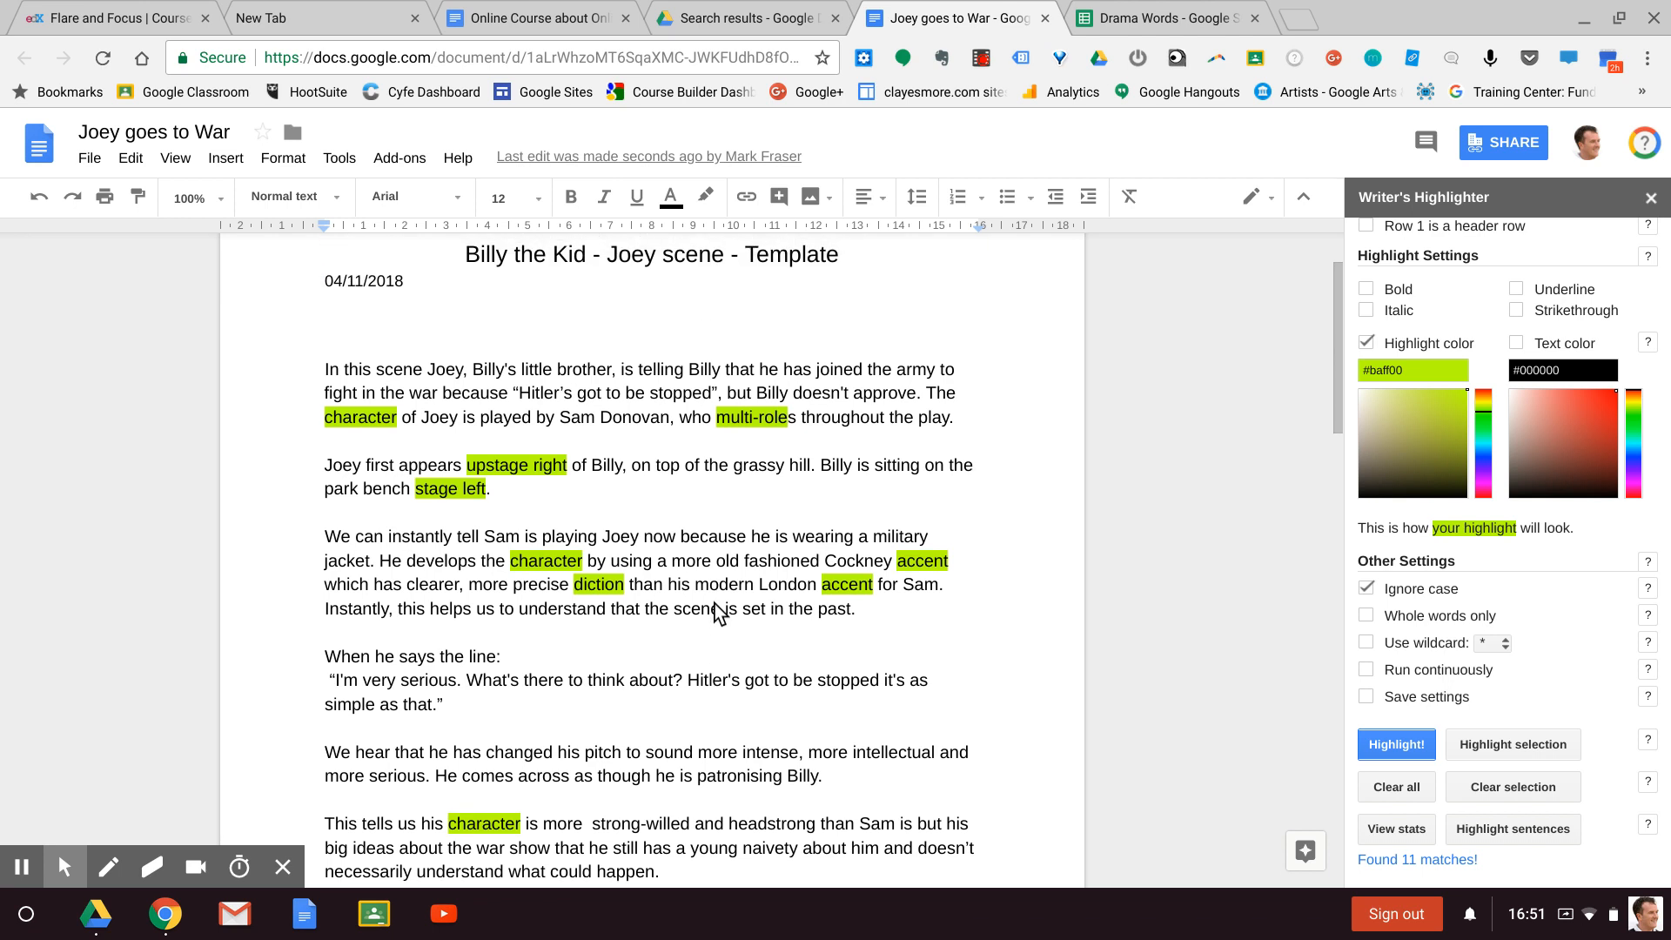
{"action": "scroll", "coordinate": [714, 603], "scroll_direction": "down", "scroll_amount": 1}
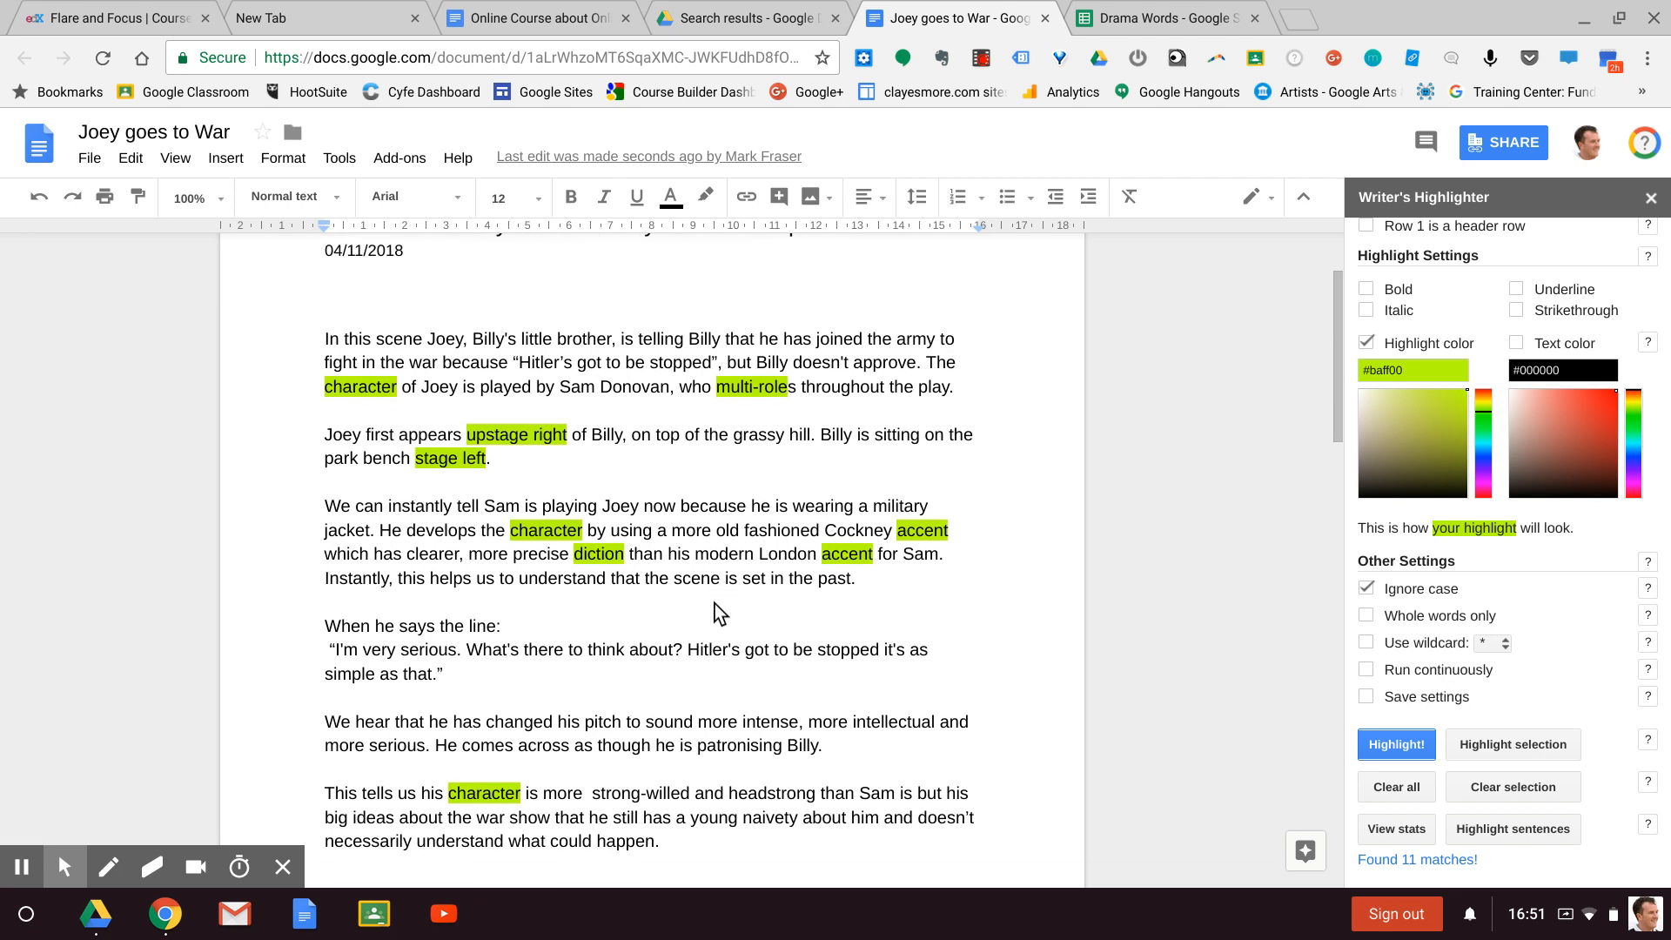
{"action": "scroll", "coordinate": [714, 604], "scroll_direction": "down", "scroll_amount": 1}
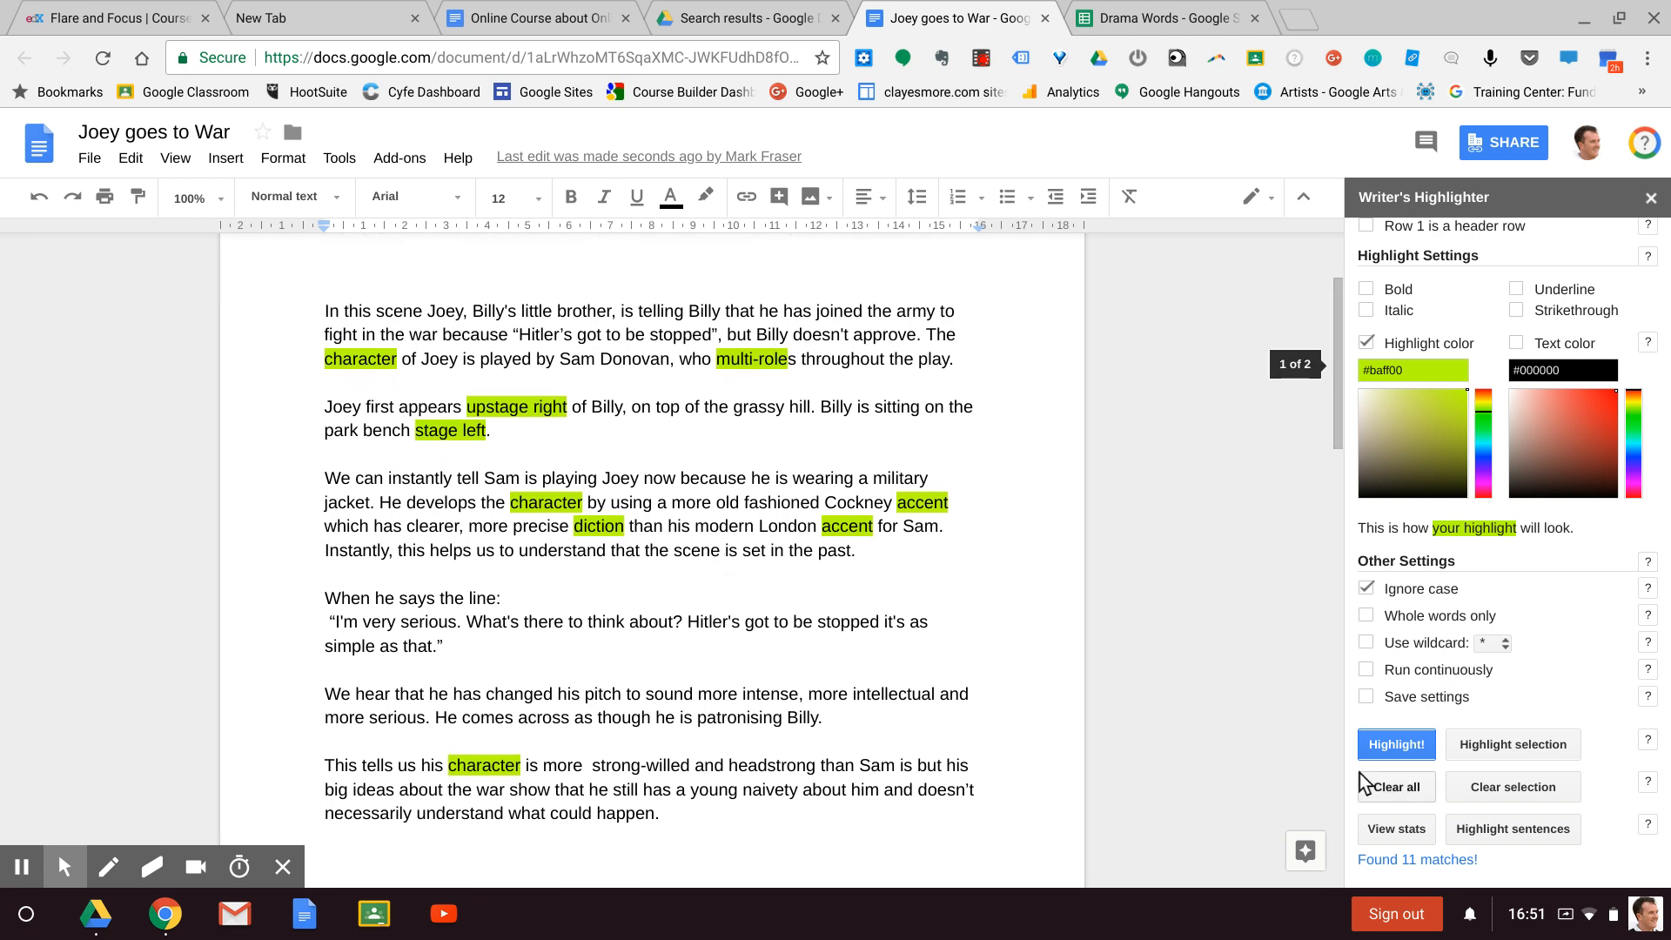
- View the document stats with the top 100 most common English words hidden from the word list, and close them
{"action": "left_click", "coordinate": [1396, 831]}
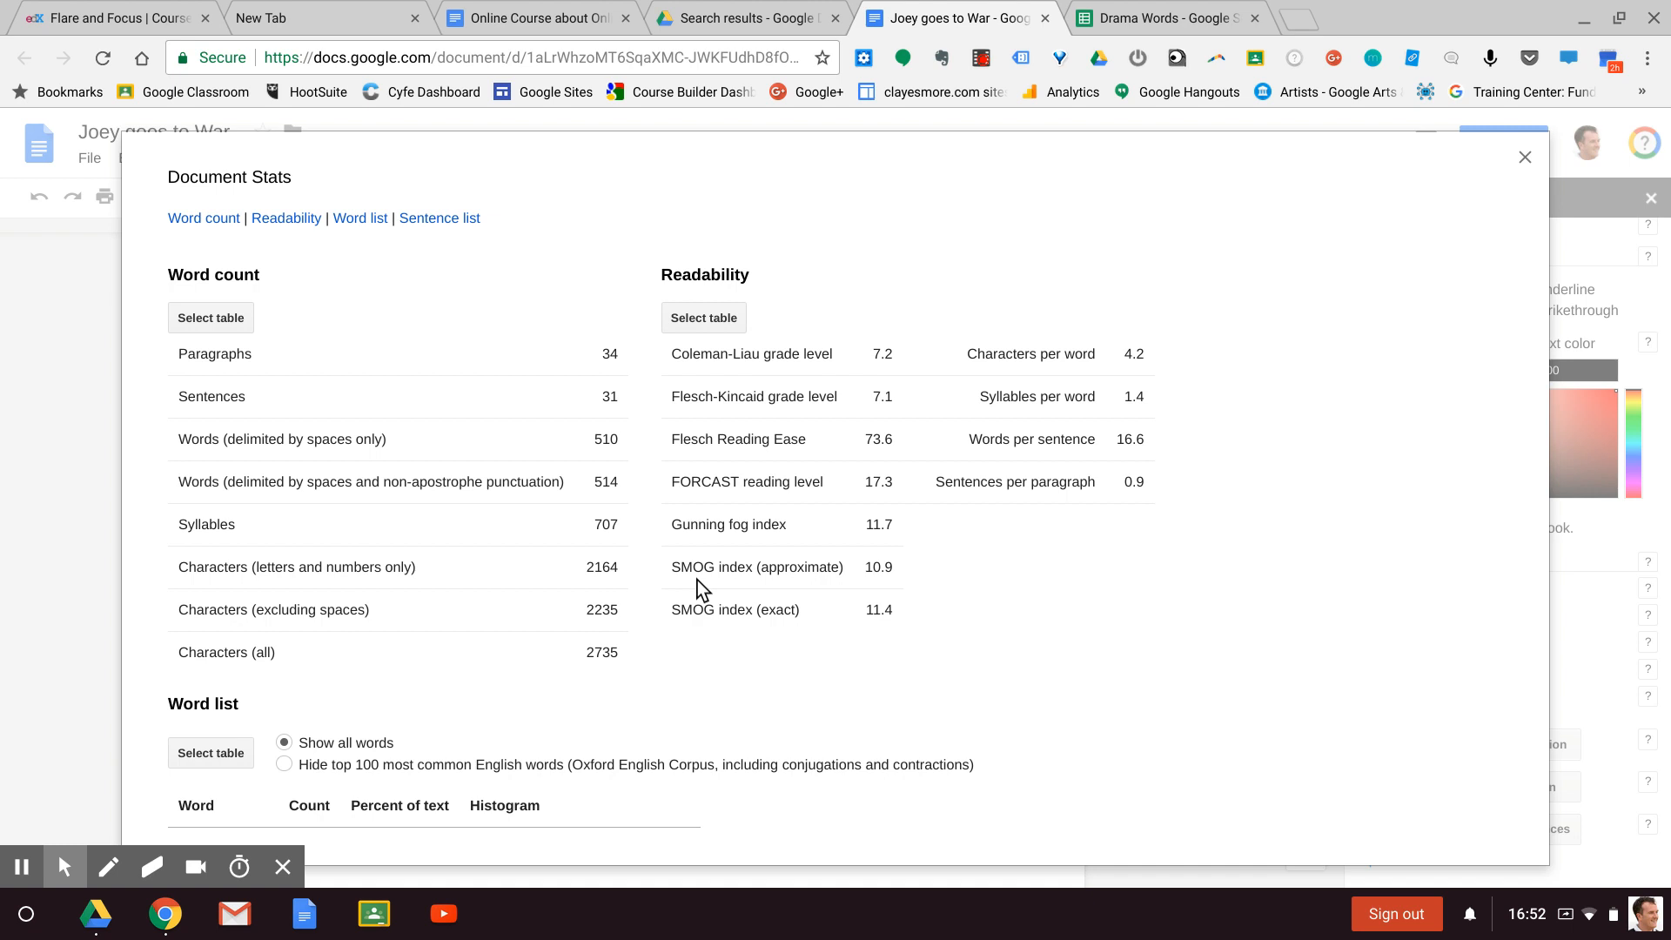
{"action": "scroll", "coordinate": [477, 663], "scroll_direction": "down", "scroll_amount": 4}
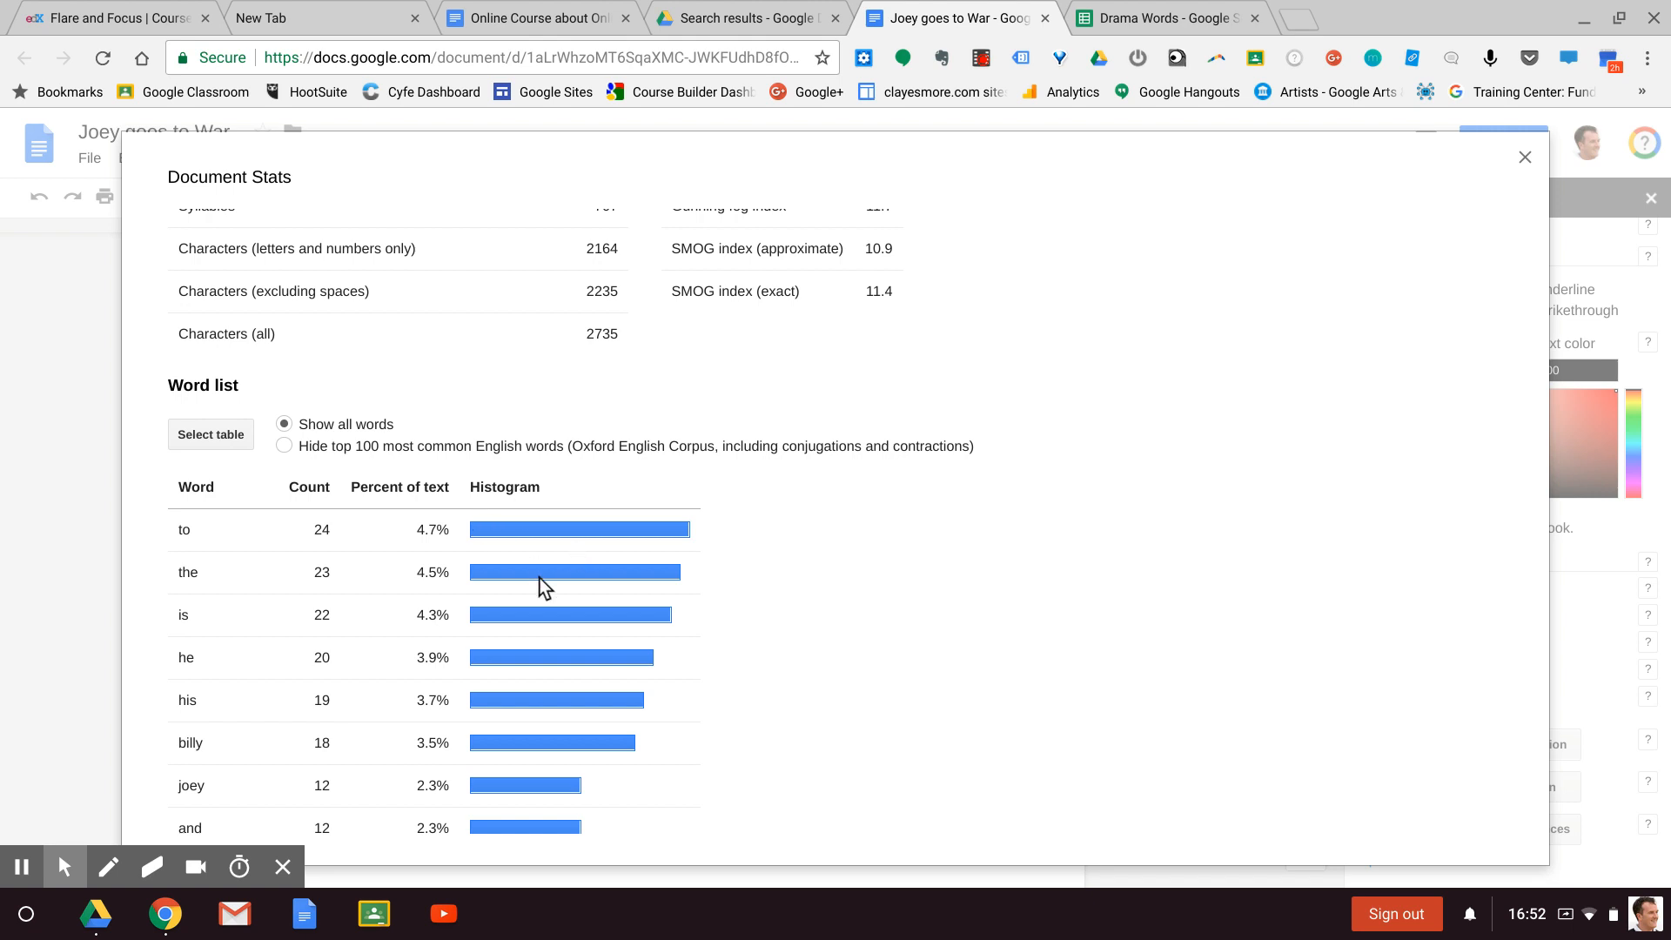
{"action": "left_click", "coordinate": [283, 445]}
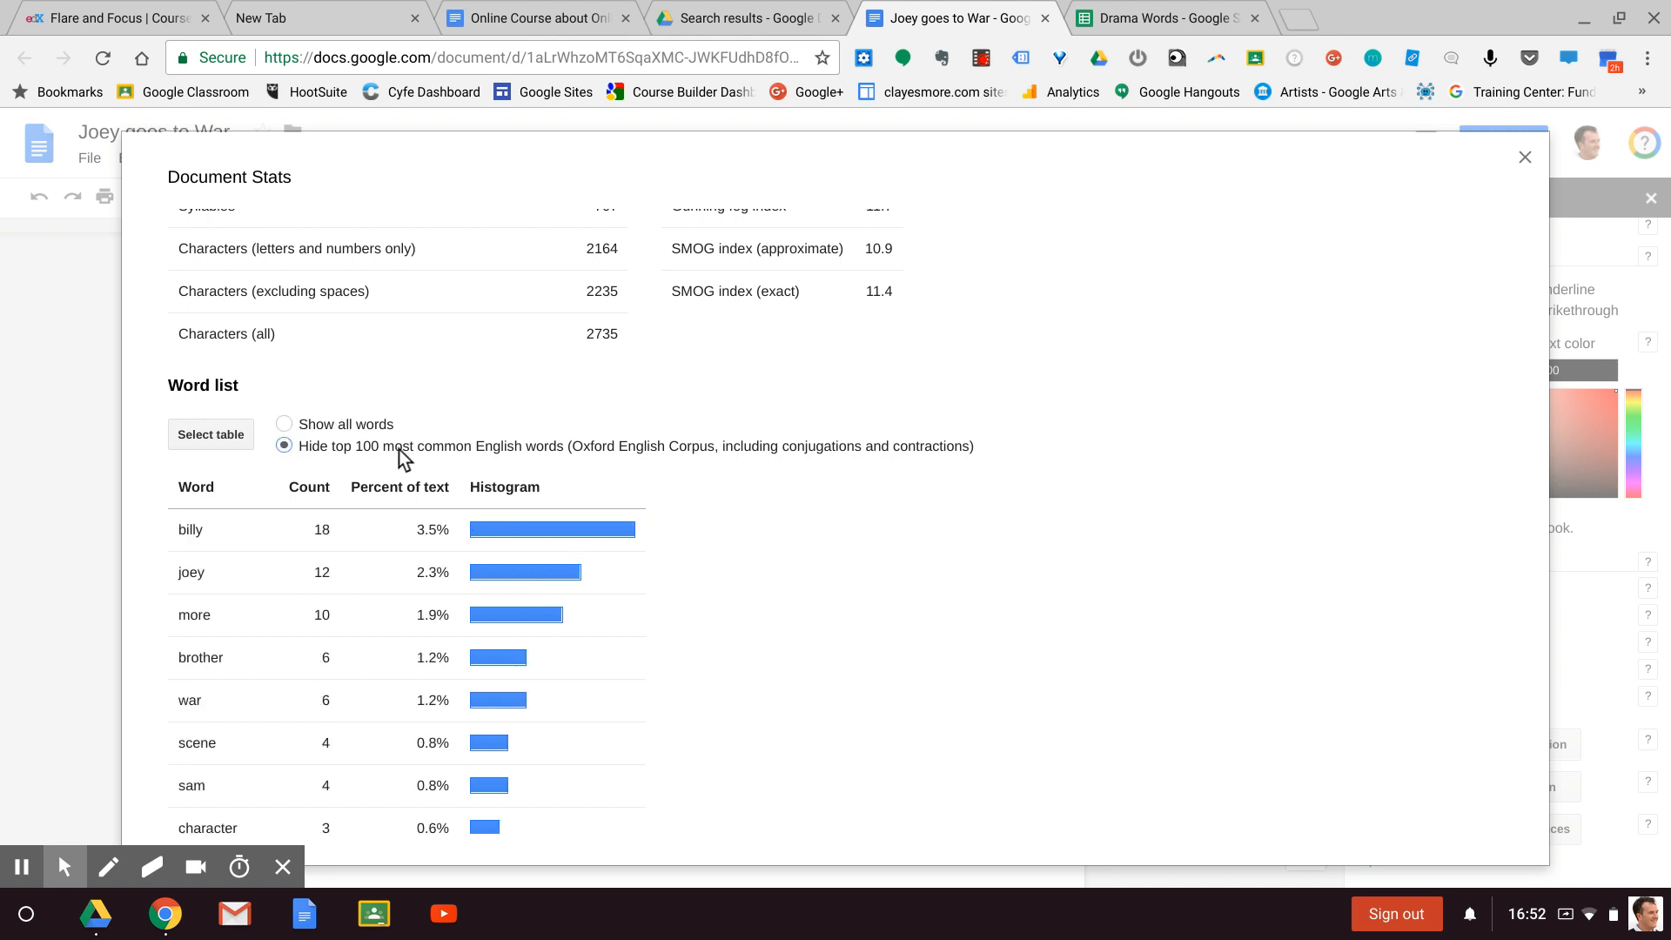
{"action": "scroll", "coordinate": [754, 624], "scroll_direction": "down", "scroll_amount": 2}
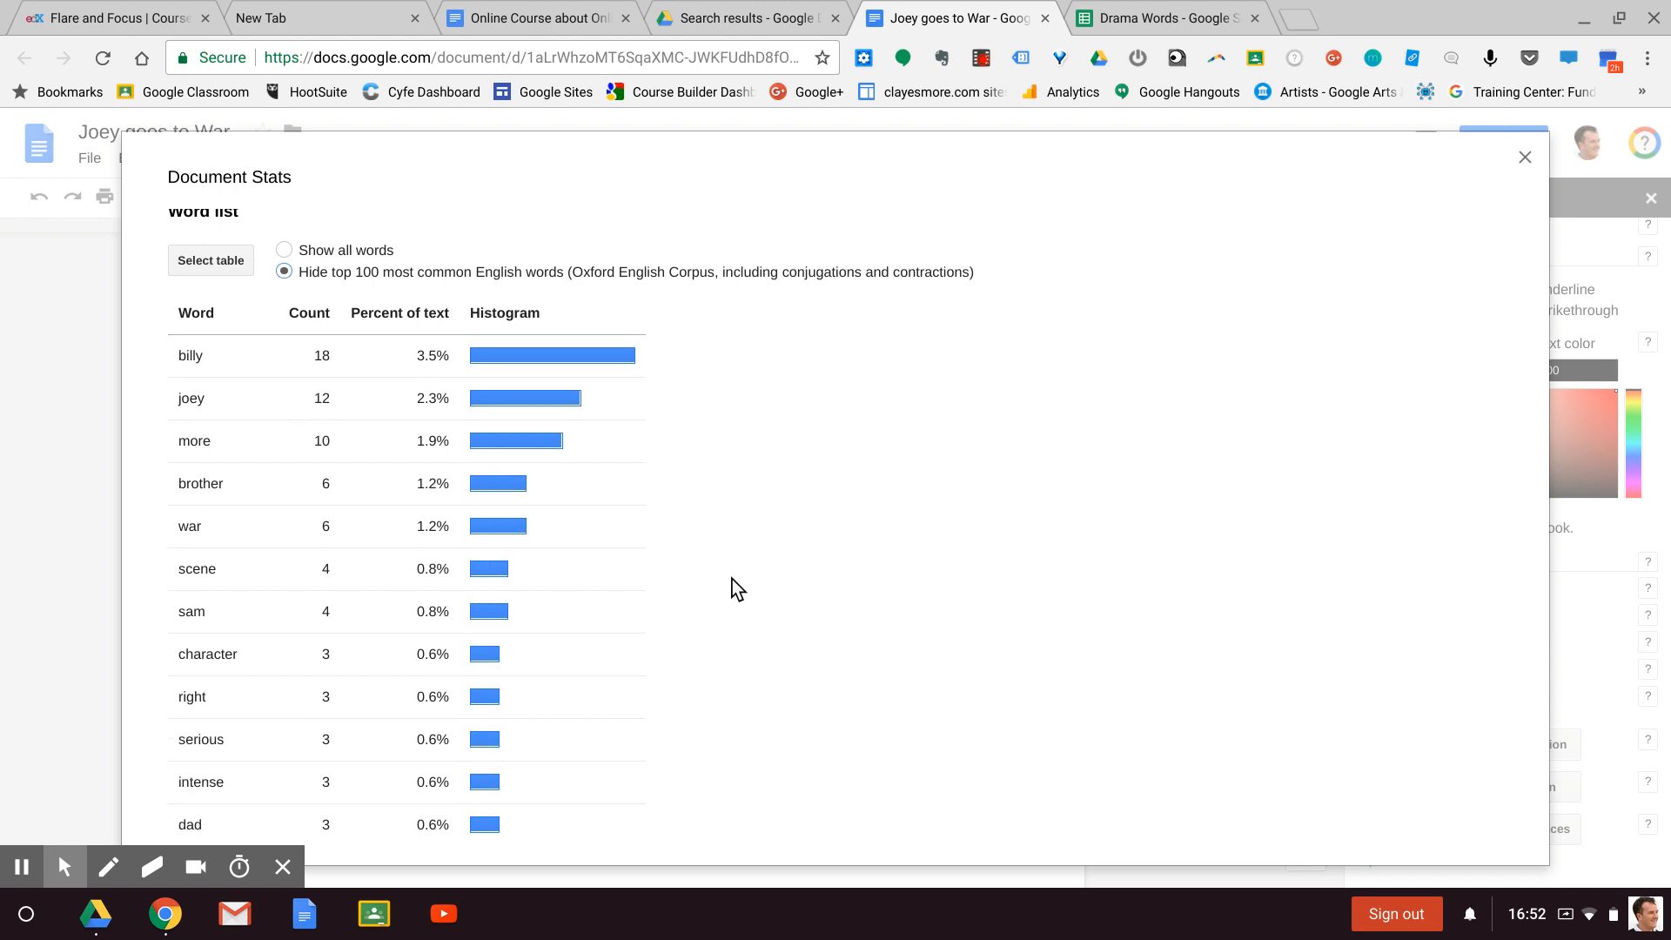
{"action": "scroll", "coordinate": [733, 578], "scroll_direction": "down", "scroll_amount": 2}
{"action": "scroll", "coordinate": [732, 578], "scroll_direction": "up", "scroll_amount": 4}
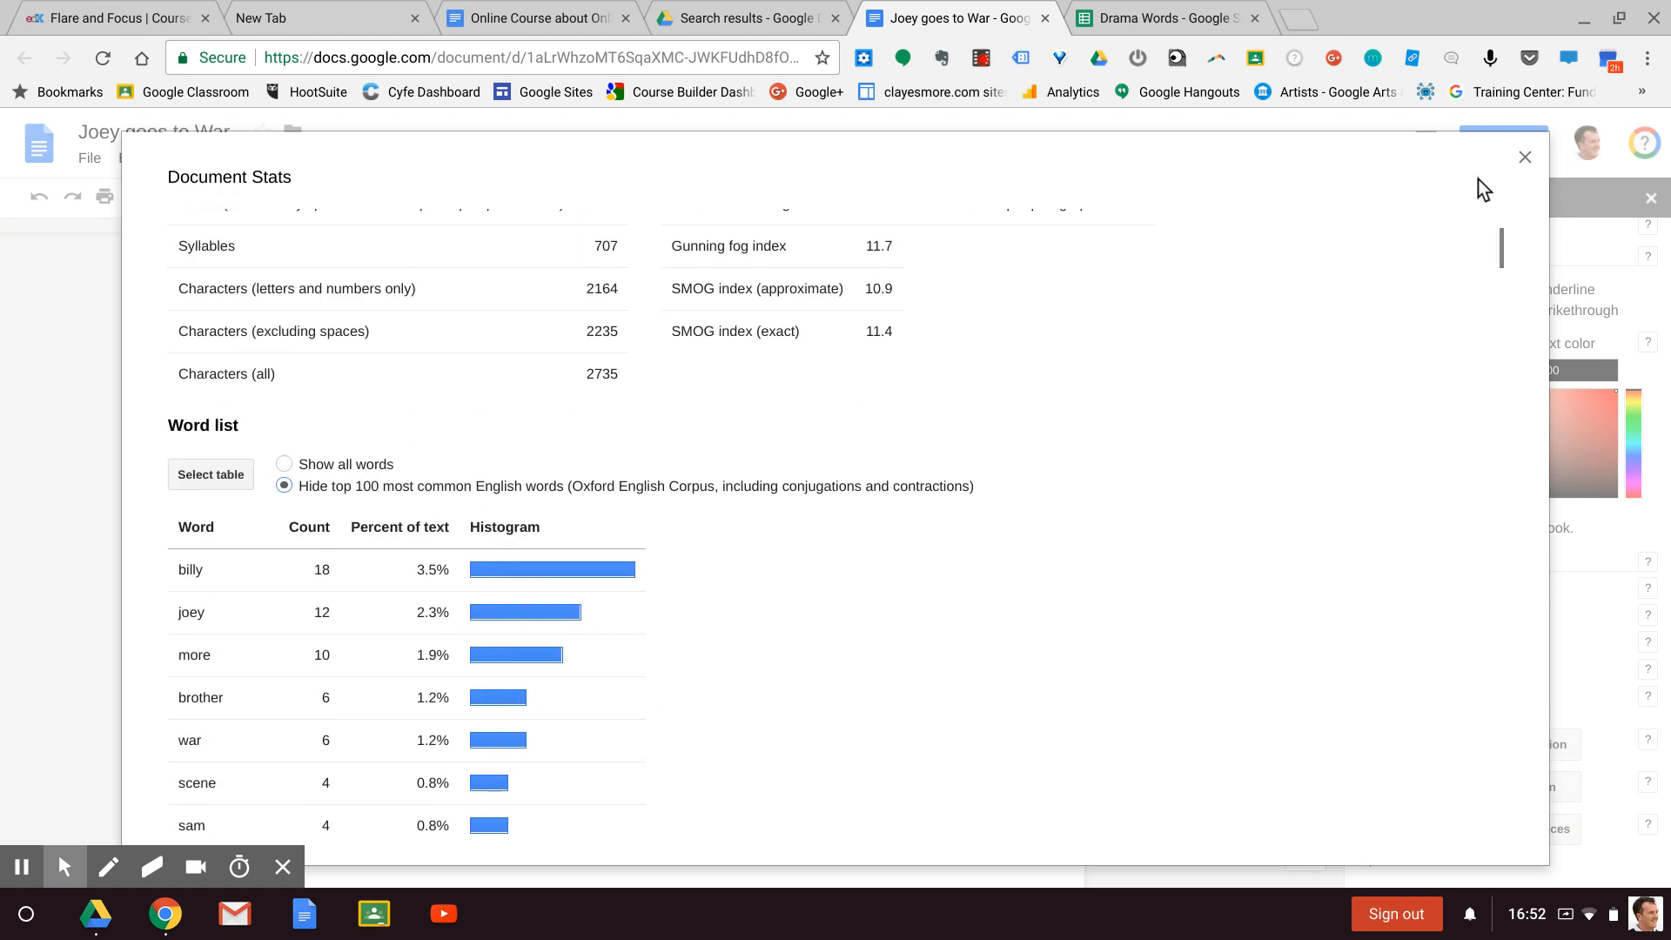
{"action": "left_click", "coordinate": [1526, 159]}
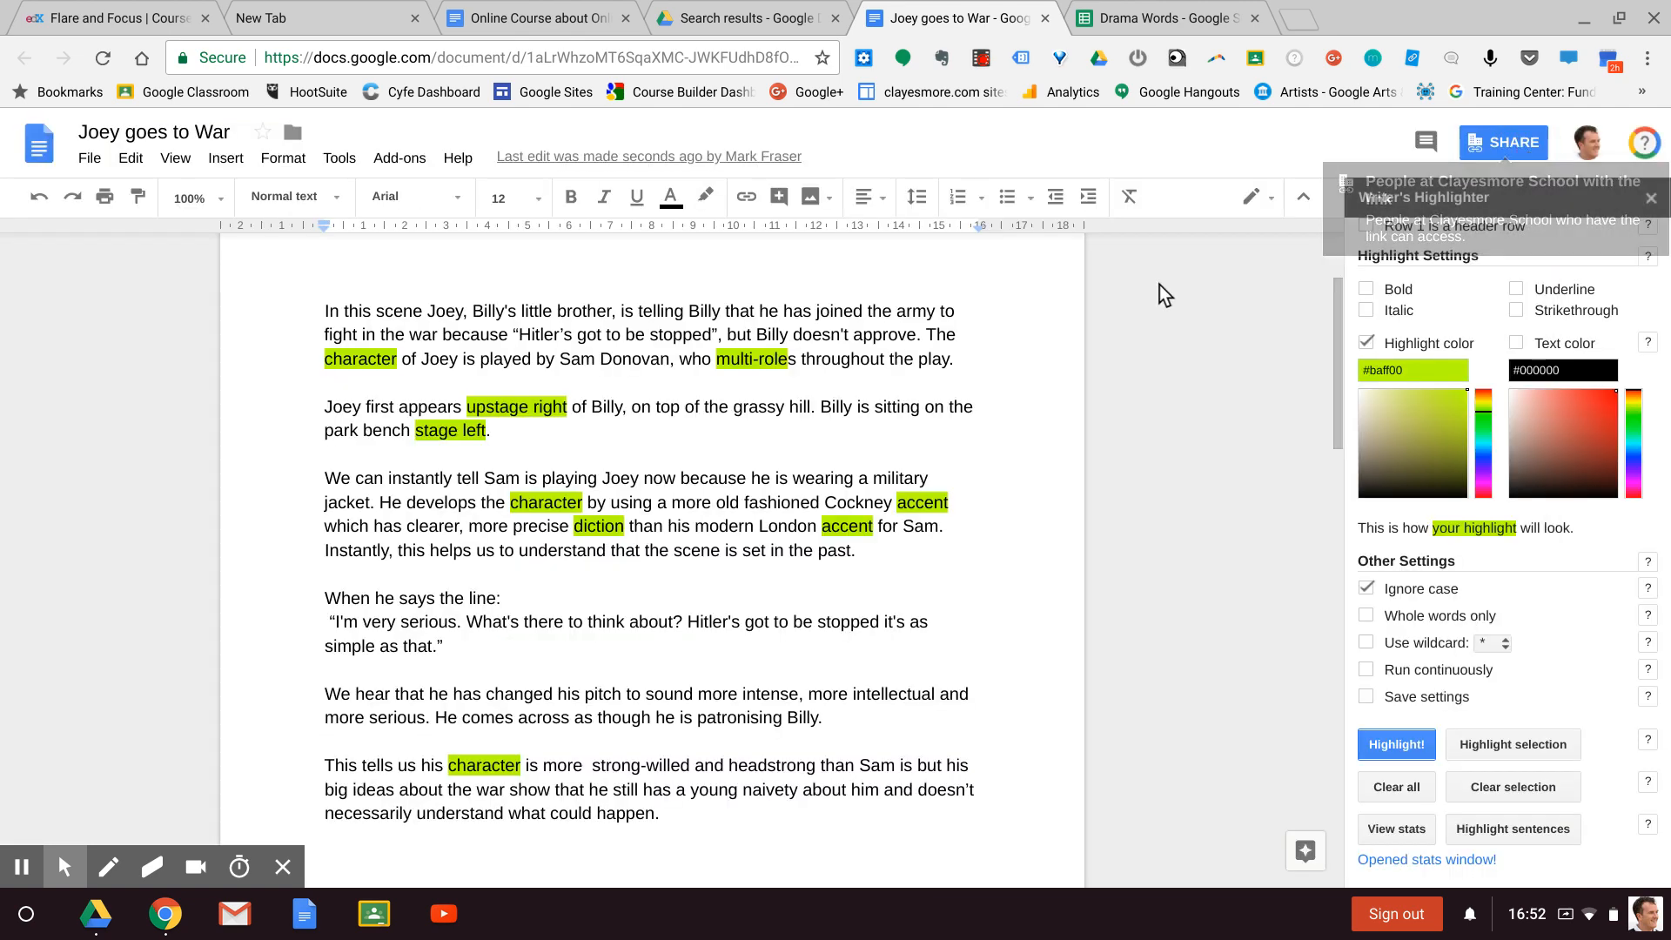